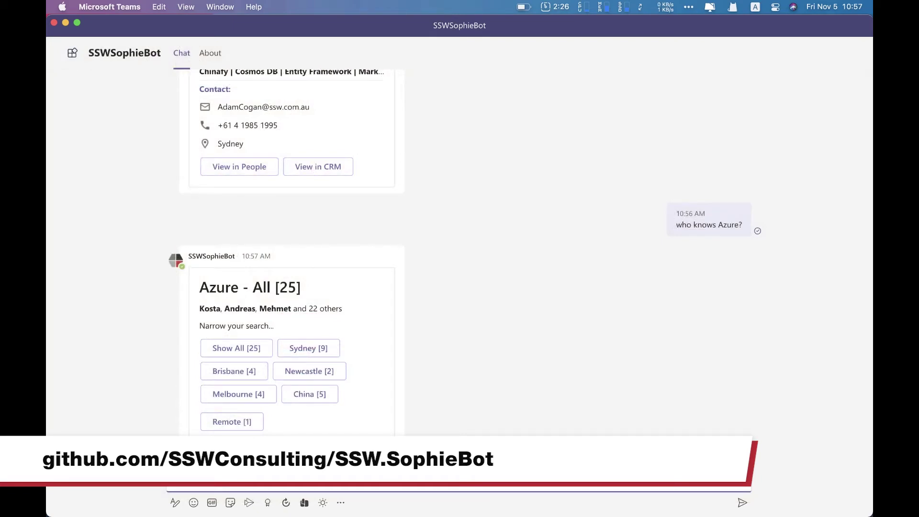
# Ask SSWSophieBot in the chat who a particular colleague is, using the colleague's first name.
pyautogui.write('who is ad')
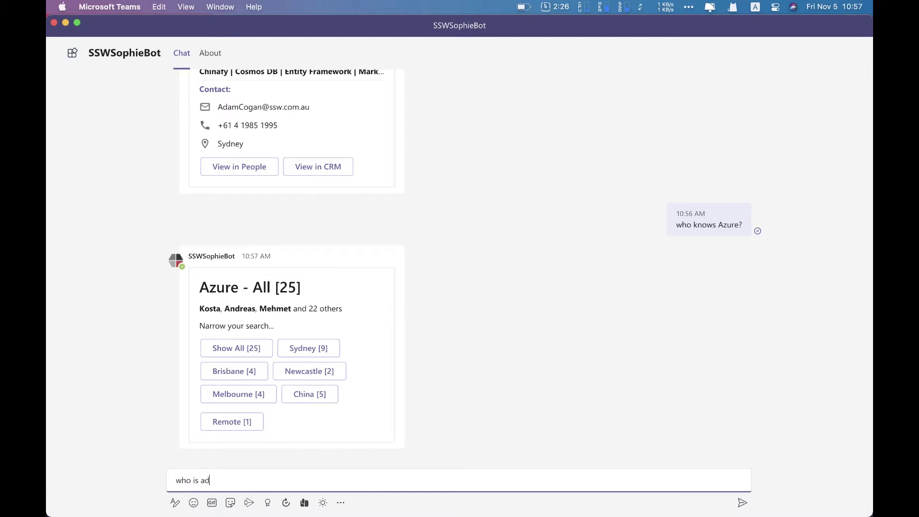
pyautogui.write('am?')
pyautogui.press('Return')
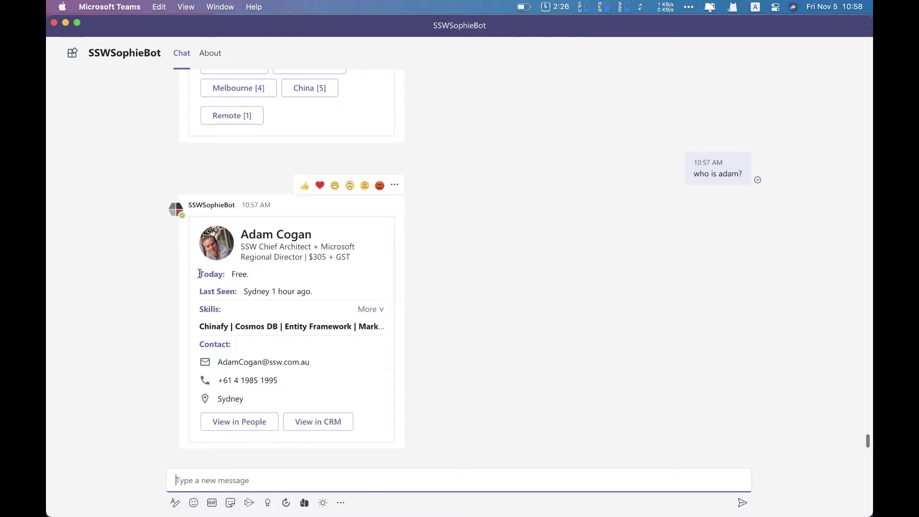
# Review the availability and last-seen details on the returned profile card, then expand and collapse its full skills list.
pyautogui.moveTo(199, 274); pyautogui.dragTo(257, 279)
pyautogui.doubleClick(272, 292)
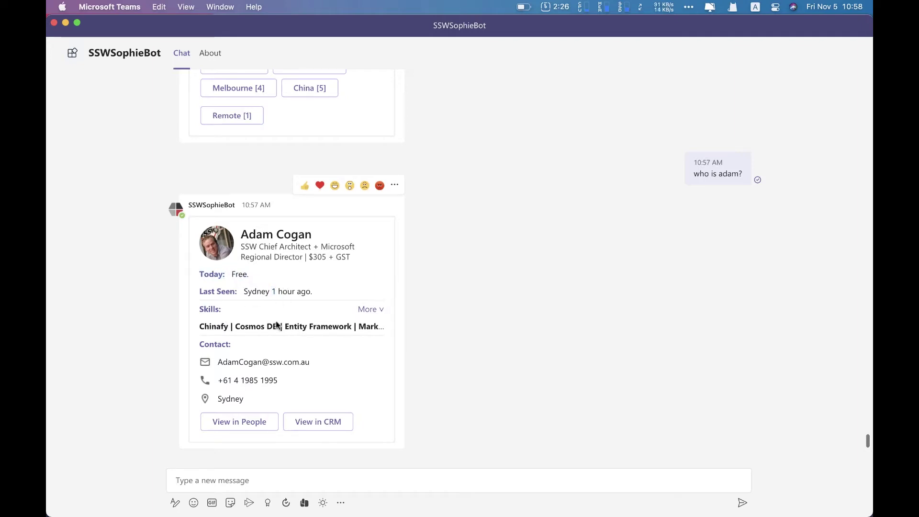
pyautogui.click(369, 310)
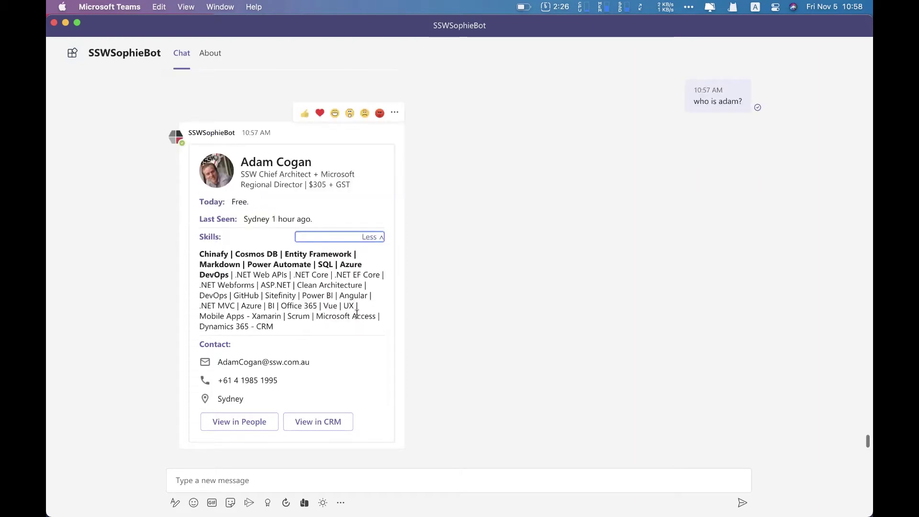
pyautogui.click(370, 238)
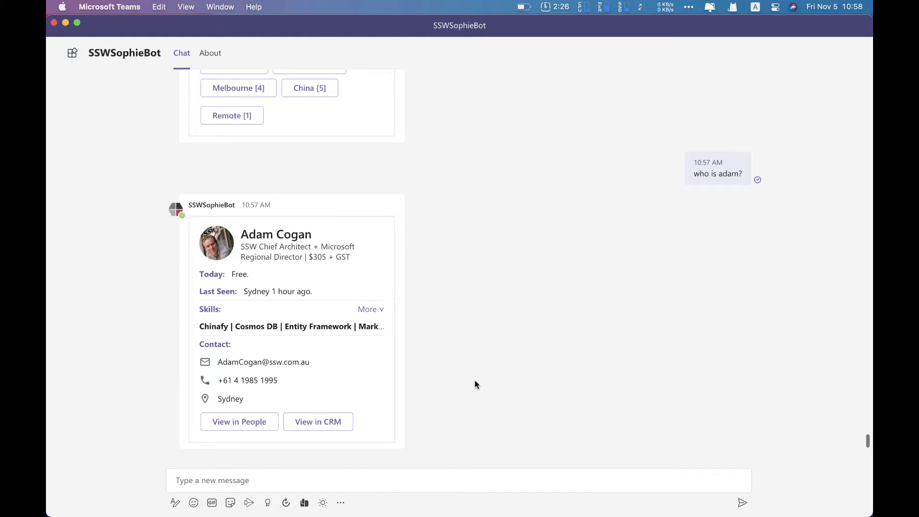
# Switch to the Adaptive Cards Designer in the browser and examine the card payload and sample data JSON.
pyautogui.press('super+Tab')
pyautogui.press('super+Tab')
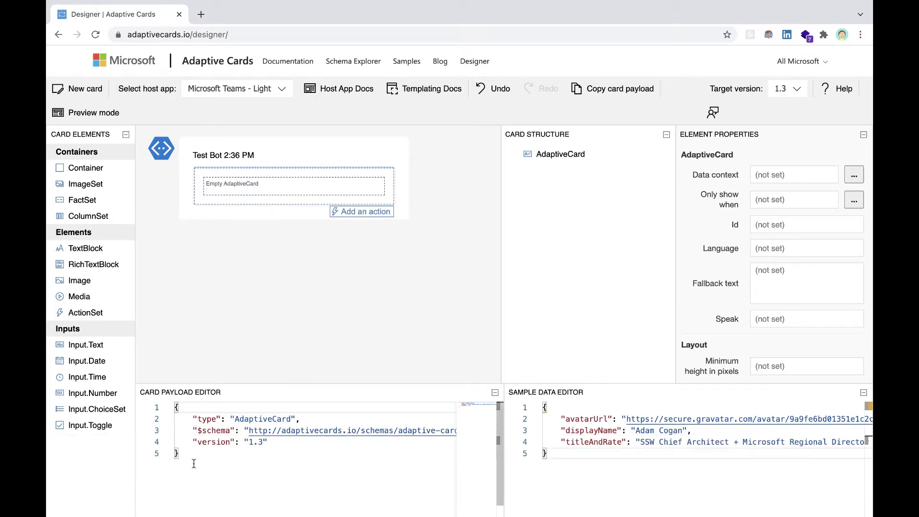
pyautogui.hotkey('ctrl', 'a')
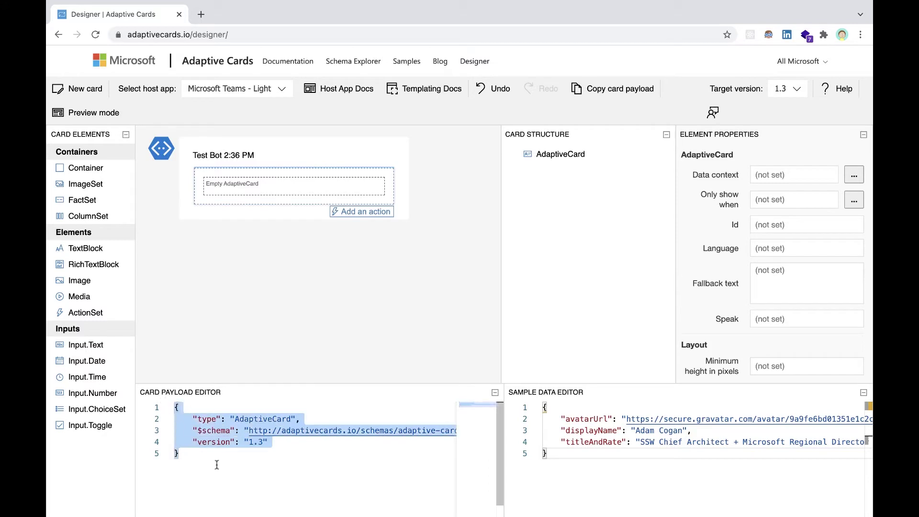
pyautogui.click(217, 465)
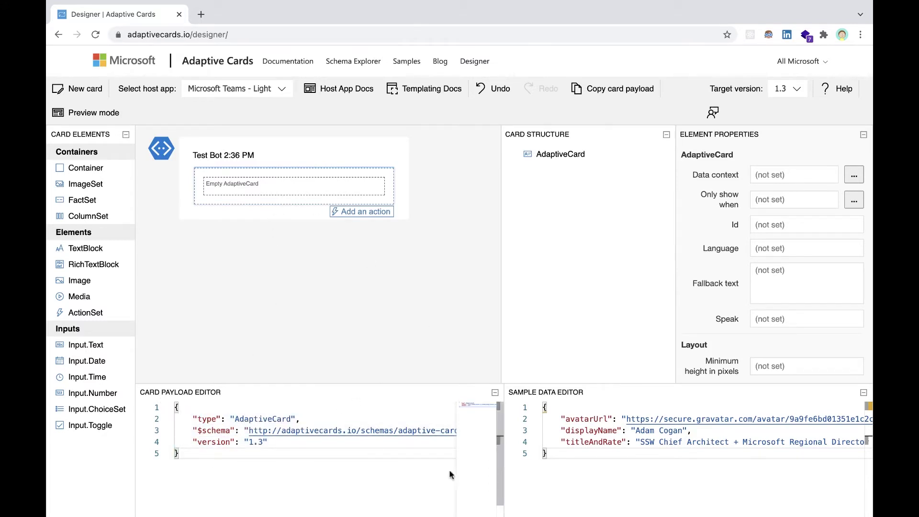
pyautogui.click(562, 462)
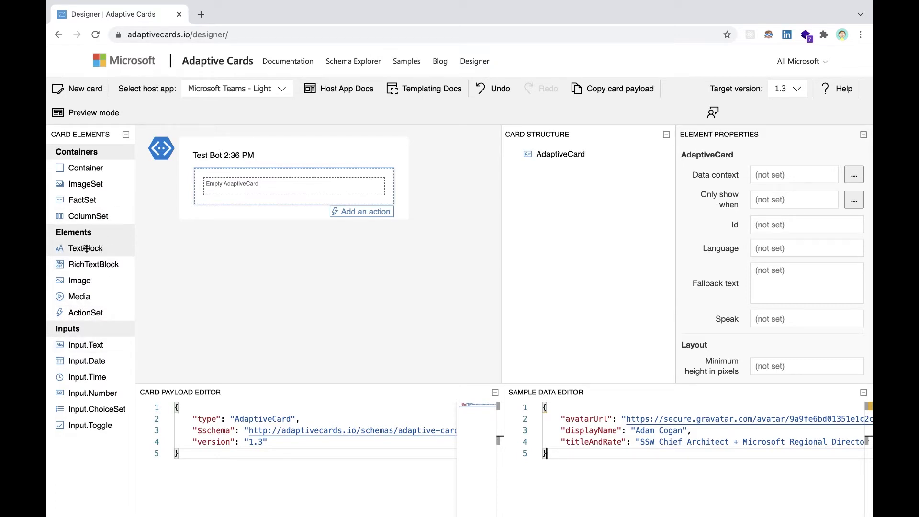
# Add a TextBlock to the empty card and an Image below it.
pyautogui.moveTo(86, 248); pyautogui.dragTo(236, 189)
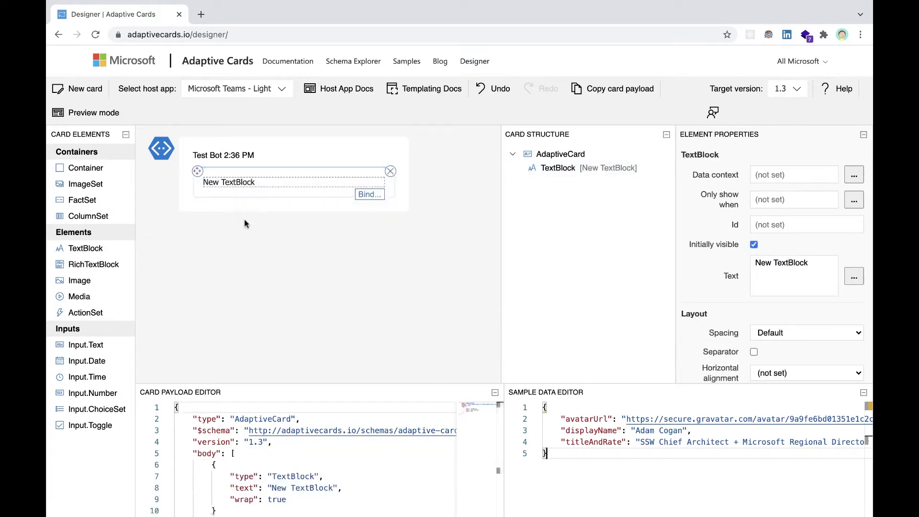
pyautogui.moveTo(96, 281); pyautogui.dragTo(242, 200)
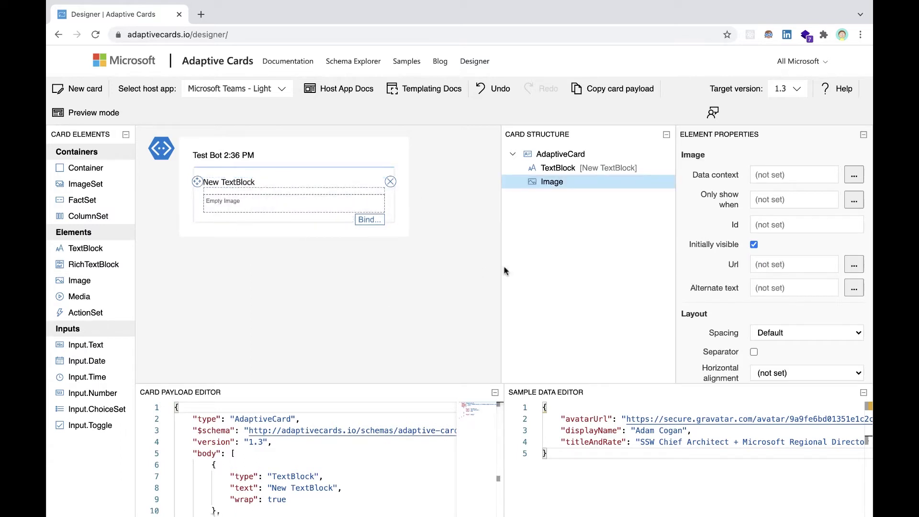
# Compare the TextBlock and Image in the card structure and examine the Image's general, layout and style properties.
pyautogui.click(565, 169)
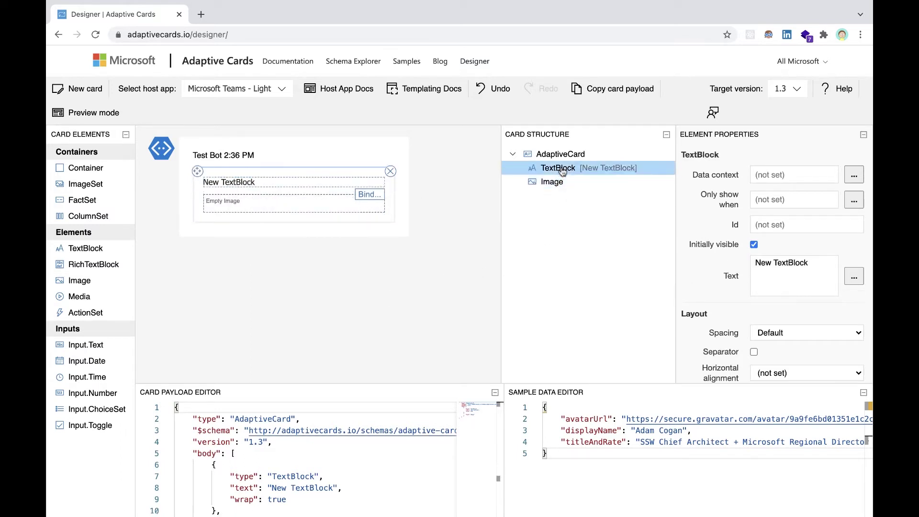
pyautogui.click(558, 188)
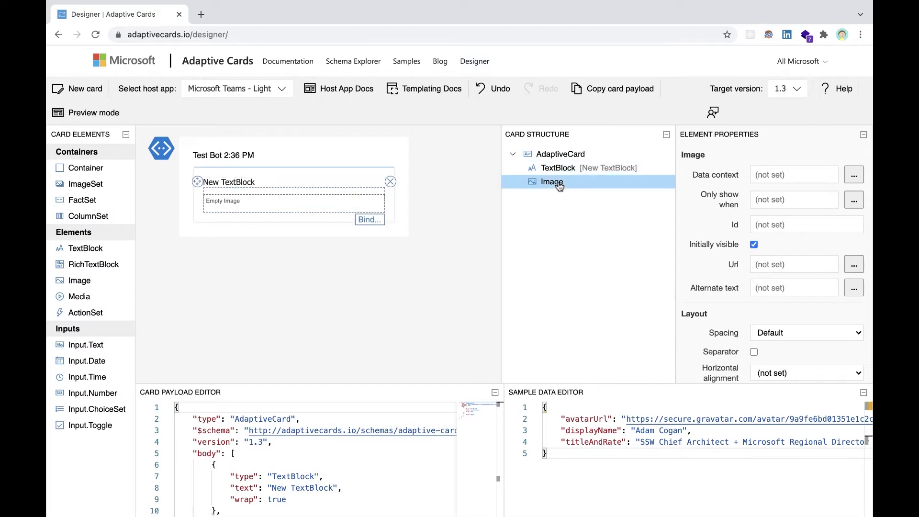
pyautogui.click(597, 172)
pyautogui.click(574, 182)
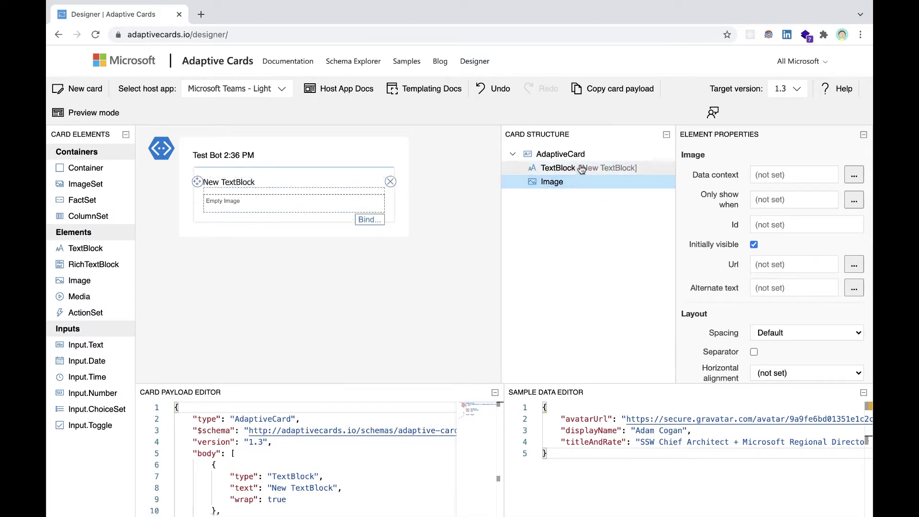
pyautogui.click(582, 168)
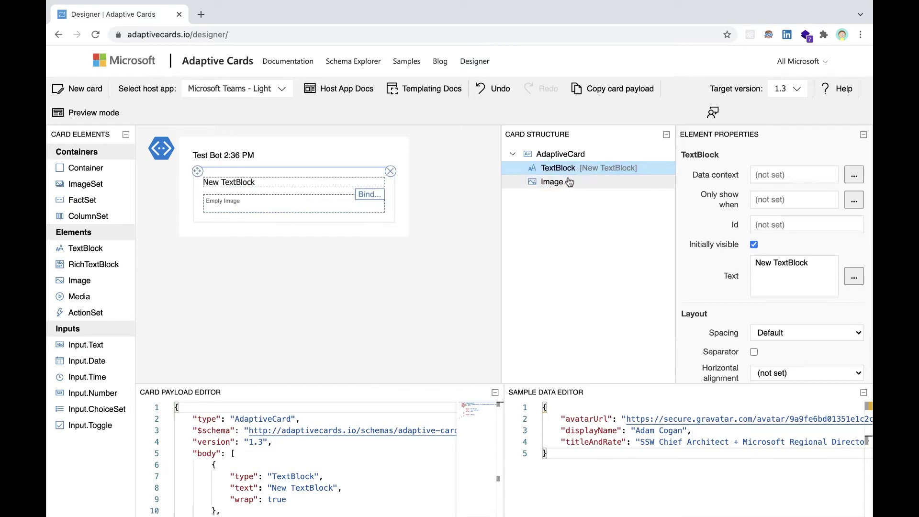
pyautogui.click(569, 182)
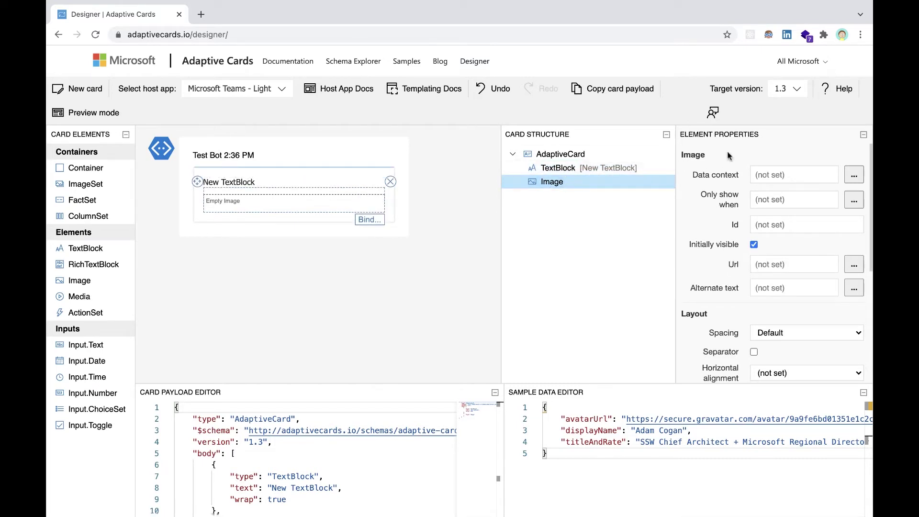
pyautogui.scroll(-3, 721, 242)
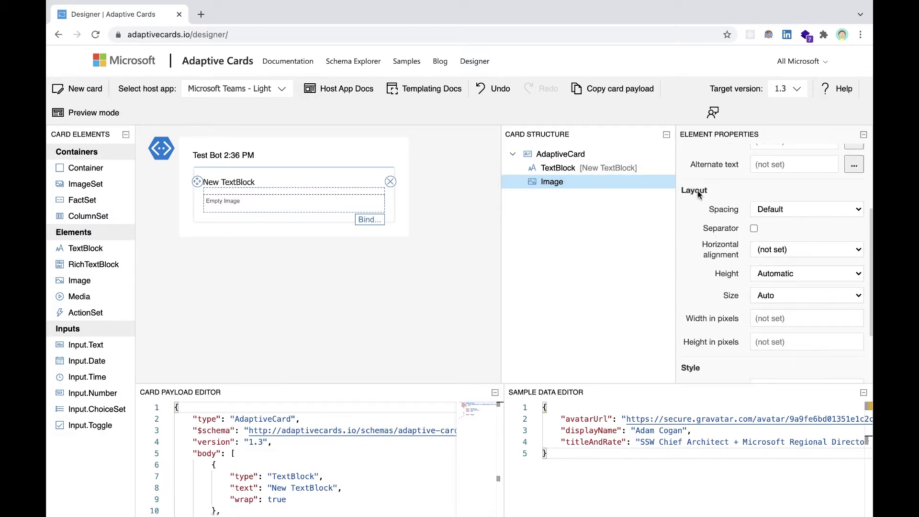
pyautogui.scroll(-5, 702, 297)
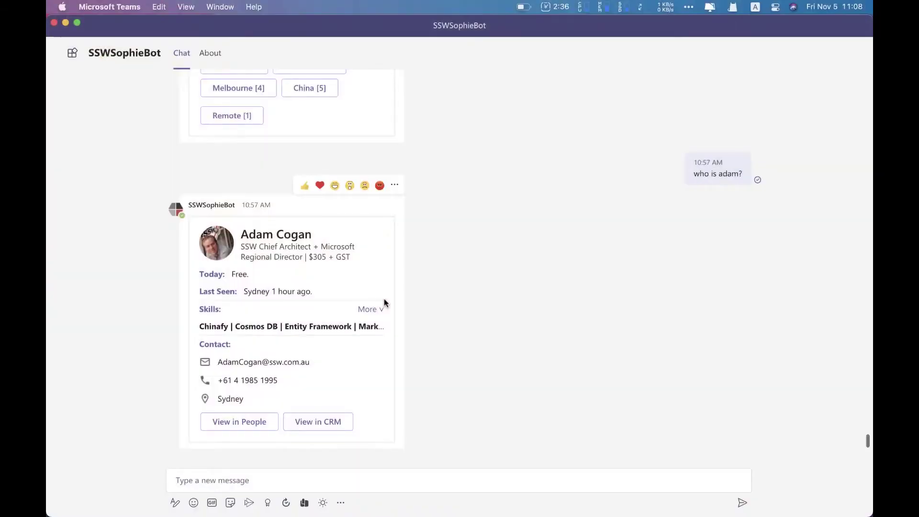
# Snip the profile card's photo, name and title area in Microsoft Teams and pin it below the empty card in the designer.
pyautogui.press('F1')
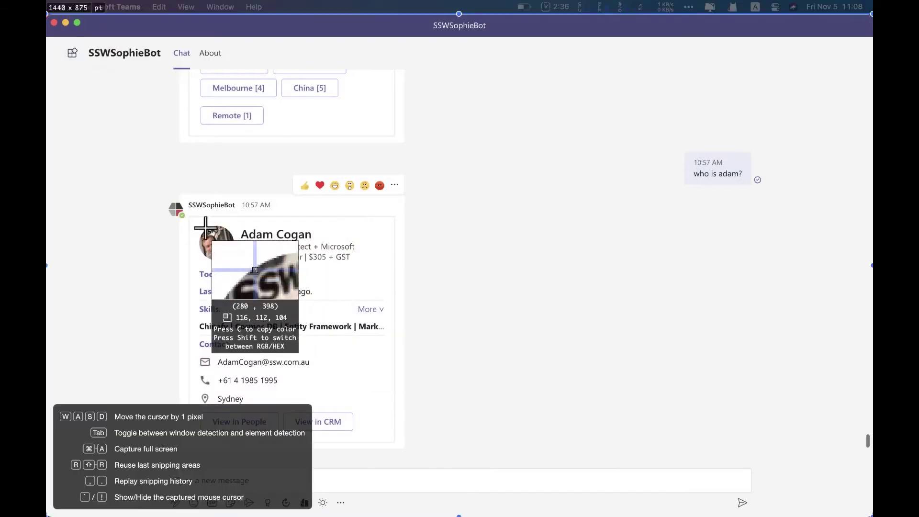
pyautogui.moveTo(191, 220)
pyautogui.mouseDown()
pyautogui.moveTo(405, 263)
pyautogui.moveTo(393, 265)
pyautogui.mouseUp()
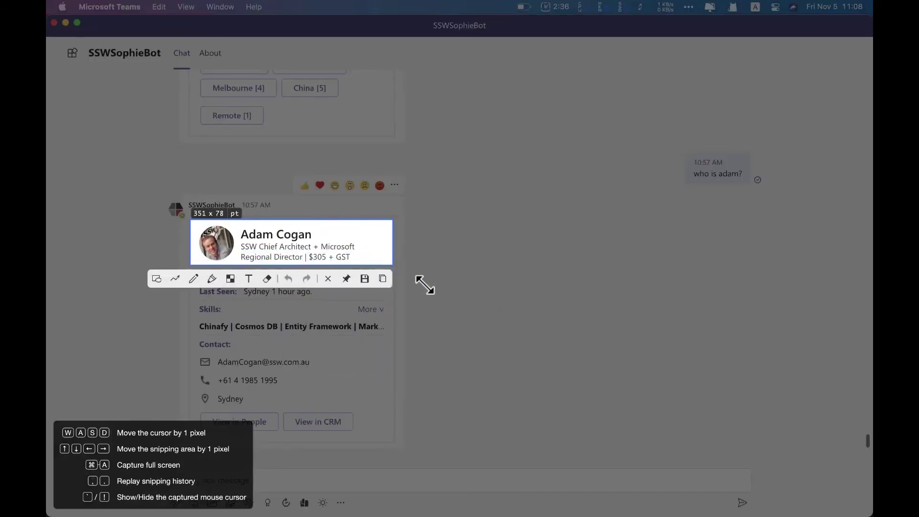
pyautogui.press('super+t')
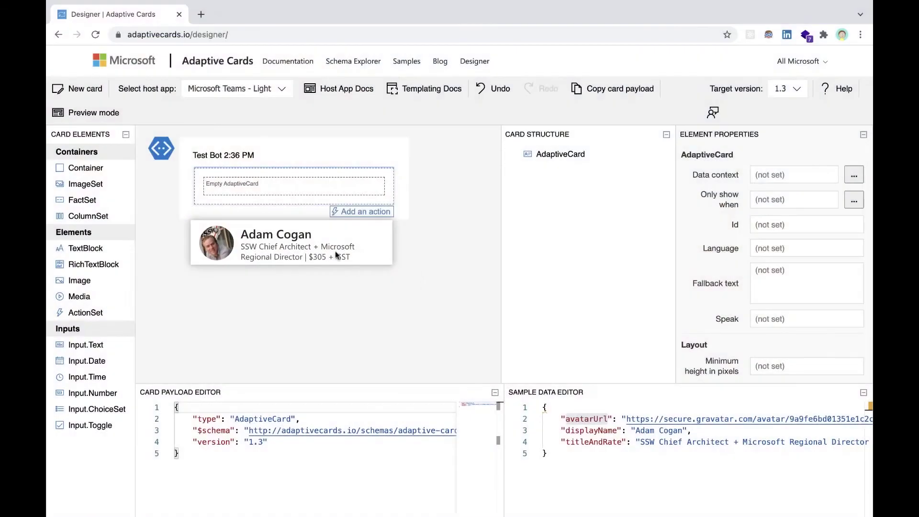
pyautogui.moveTo(337, 255); pyautogui.dragTo(338, 336)
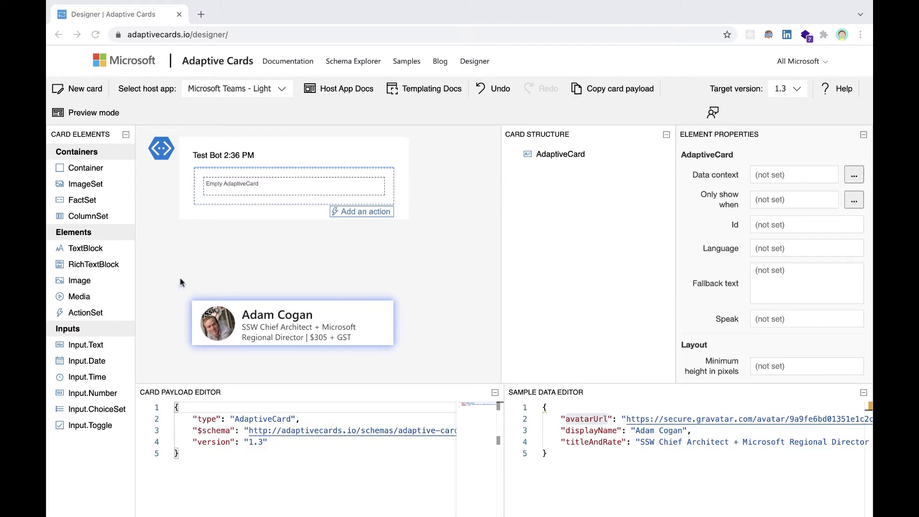
# Add a ColumnSet to the empty card and give it two columns.
pyautogui.click(98, 214)
pyautogui.moveTo(97, 215); pyautogui.dragTo(200, 182)
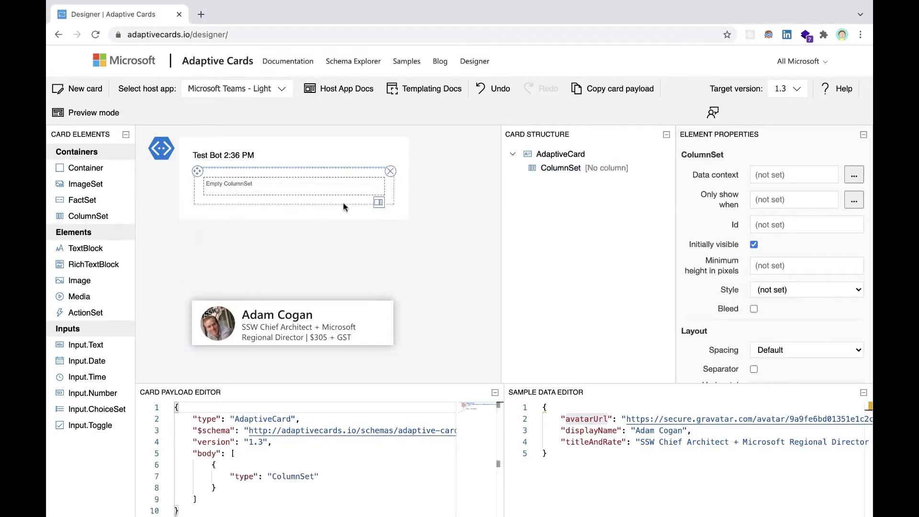
pyautogui.click(379, 204)
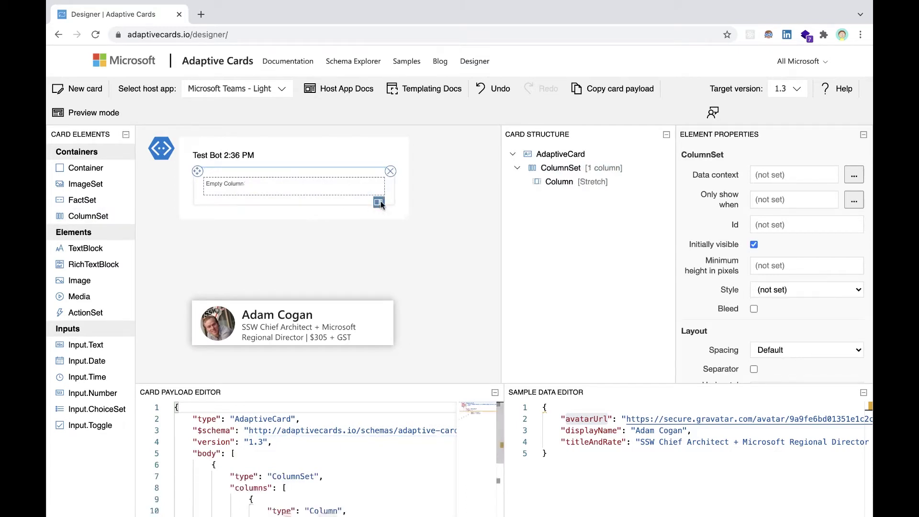
pyautogui.click(380, 203)
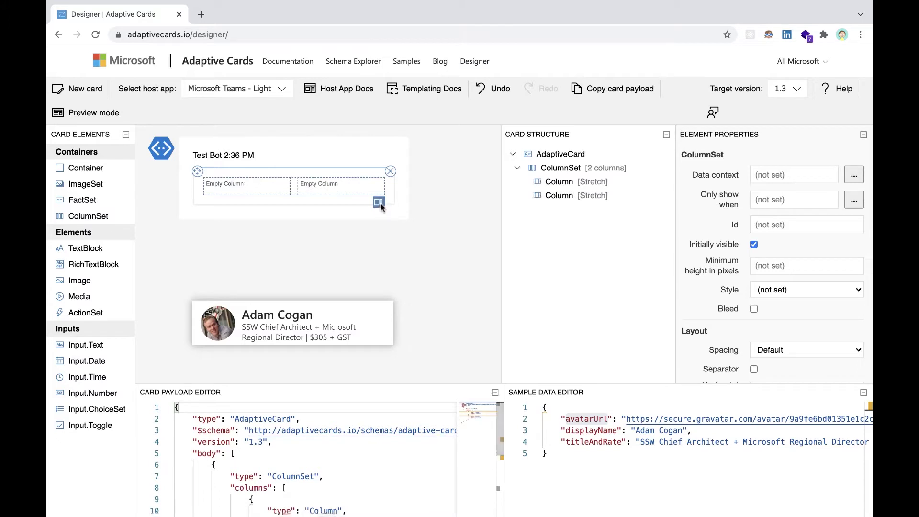
pyautogui.click(268, 190)
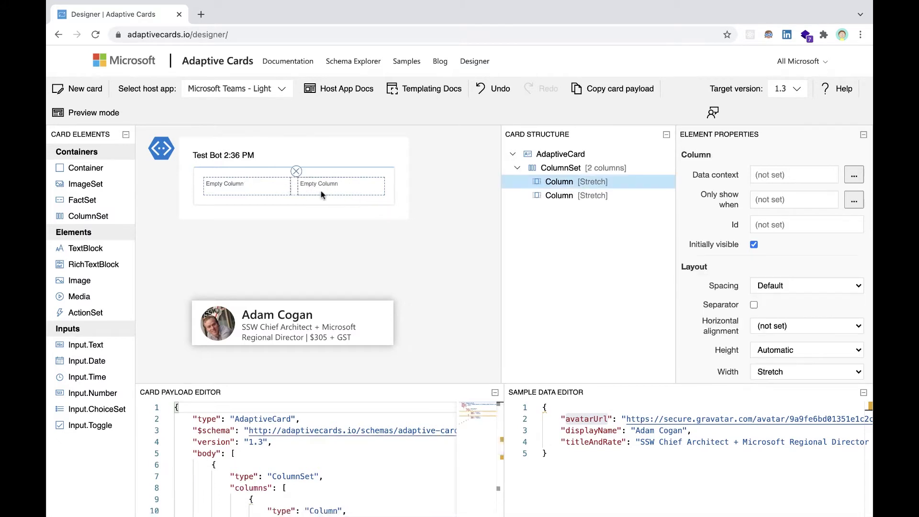
pyautogui.click(331, 189)
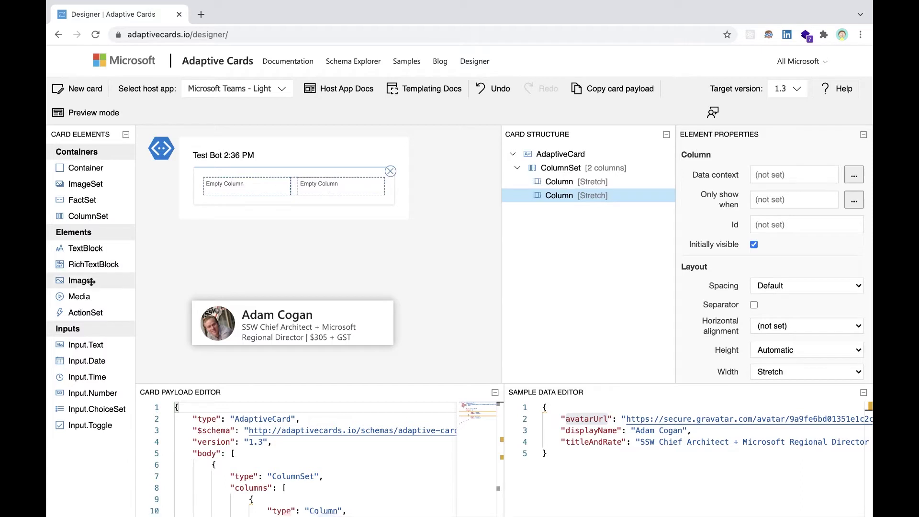
# Place an Image in the first column and two stacked TextBlocks in the second column.
pyautogui.moveTo(91, 281); pyautogui.dragTo(235, 189)
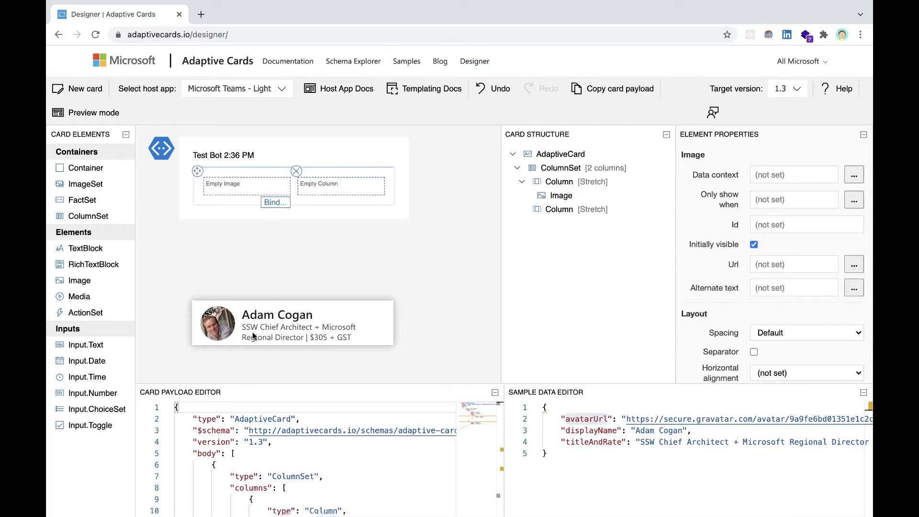
pyautogui.moveTo(83, 250); pyautogui.dragTo(306, 191)
pyautogui.moveTo(95, 249); pyautogui.dragTo(316, 243)
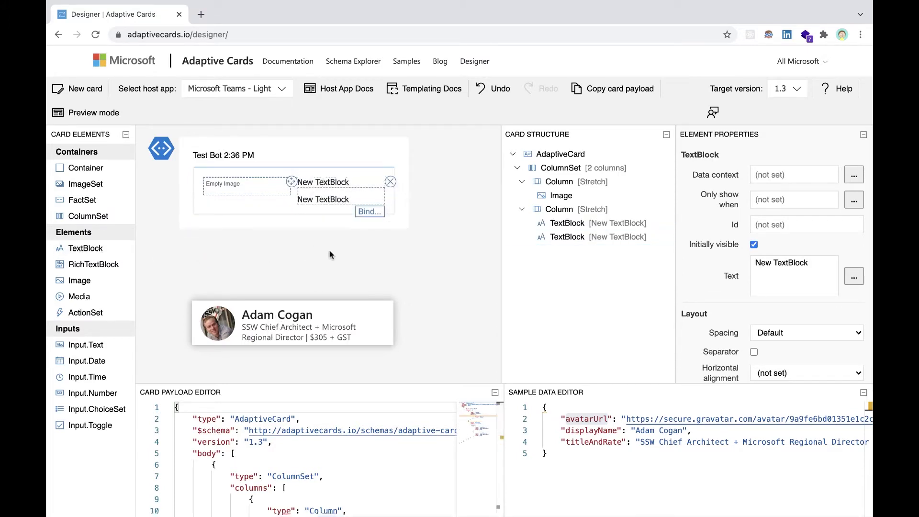
# Bind the Url of the Image in the first column to the sample data with ${avatarUrl}.
pyautogui.click(257, 215)
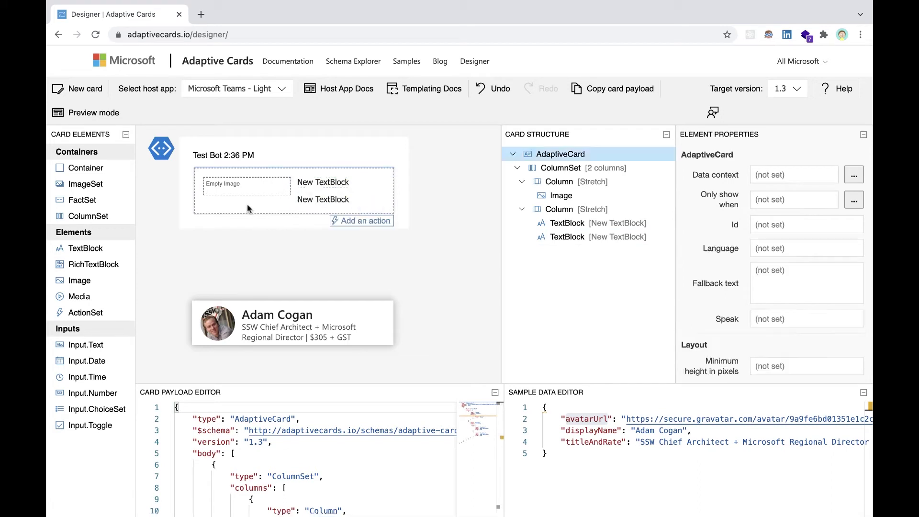
pyautogui.click(268, 187)
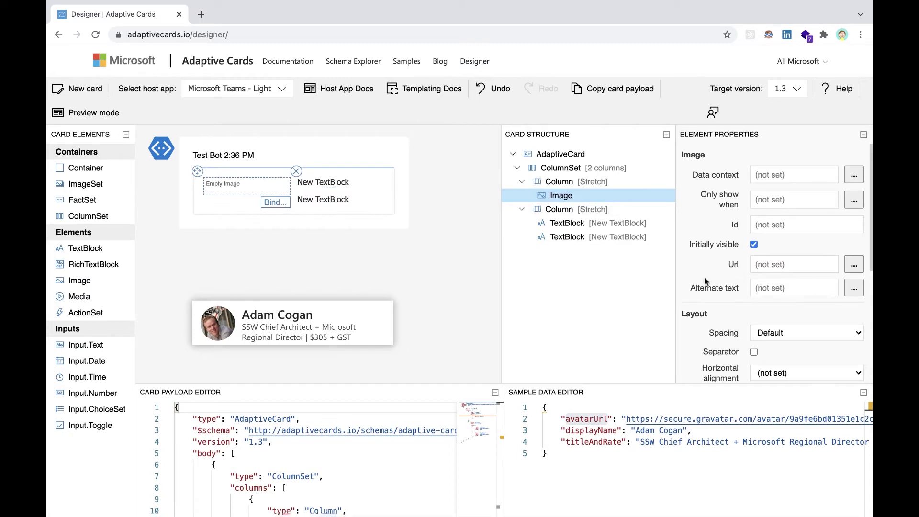
pyautogui.click(576, 476)
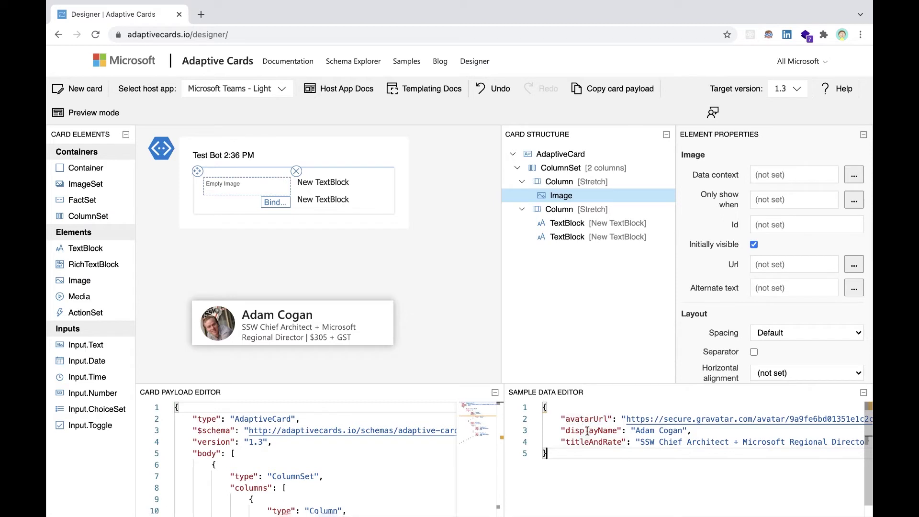
pyautogui.click(554, 408)
pyautogui.click(766, 265)
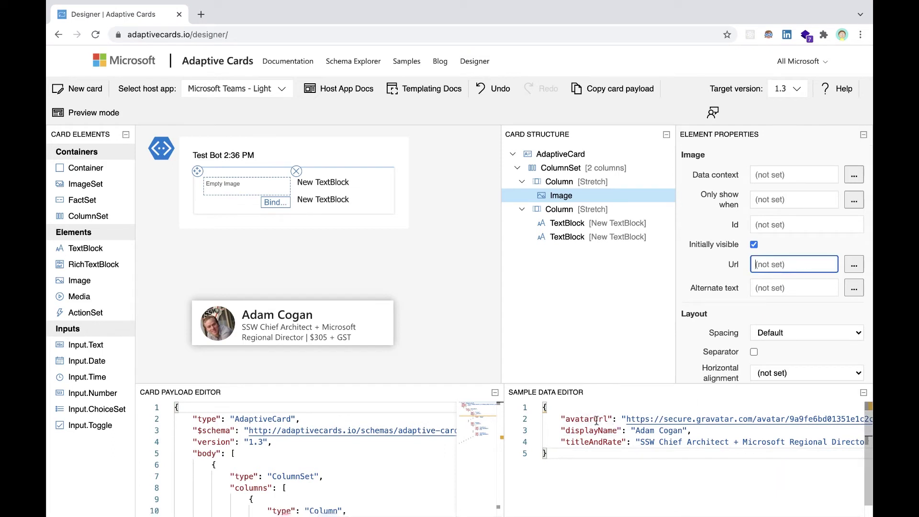
pyautogui.write('${}')
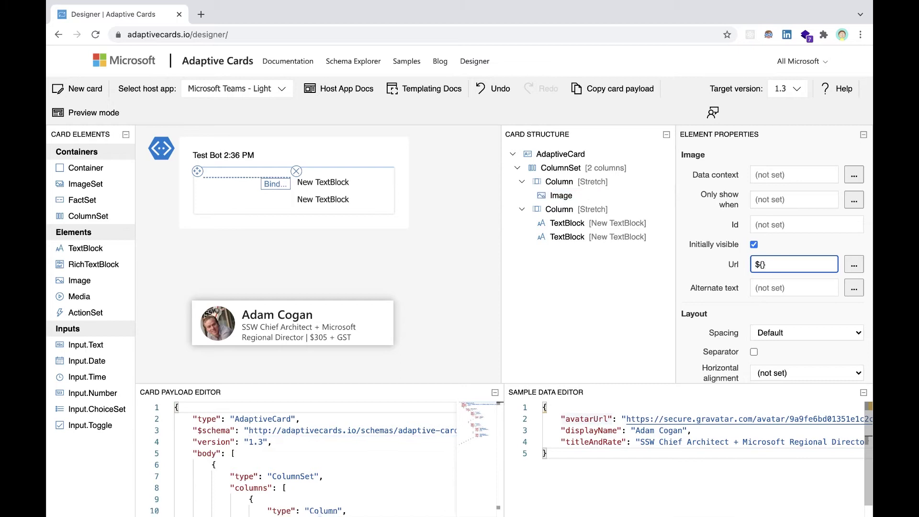
pyautogui.press('Left')
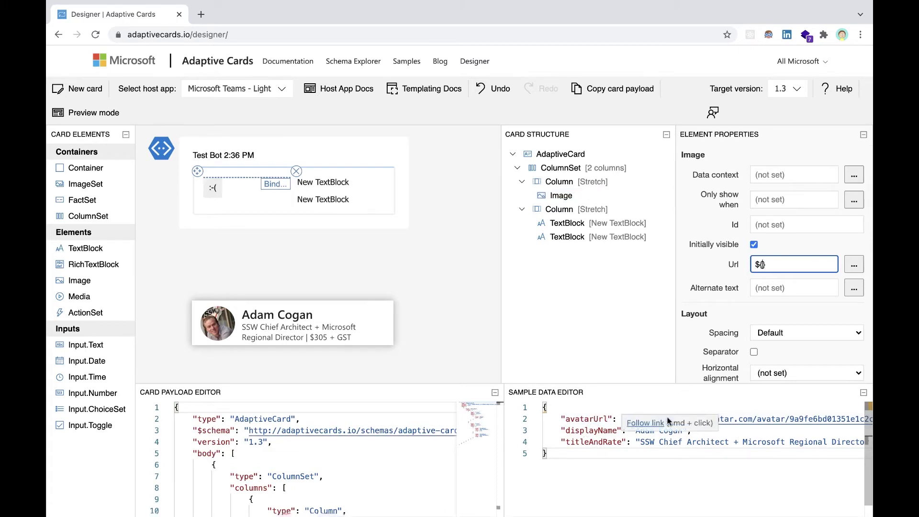
pyautogui.write('avta')
pyautogui.press('BackSpace')
pyautogui.press('BackSpace')
pyautogui.write('atarUrl')
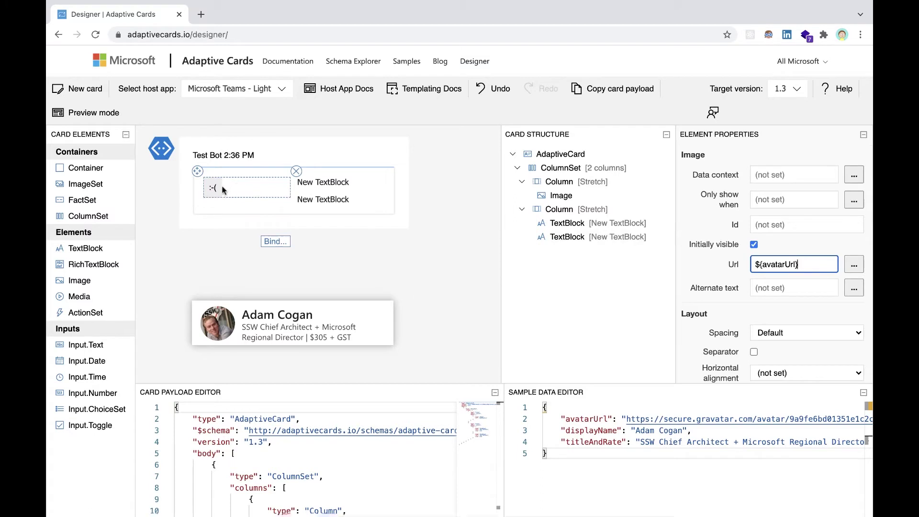
# Switch the card preview on and off to refresh the photo, and reselect the Image.
pyautogui.click(107, 115)
pyautogui.click(107, 115)
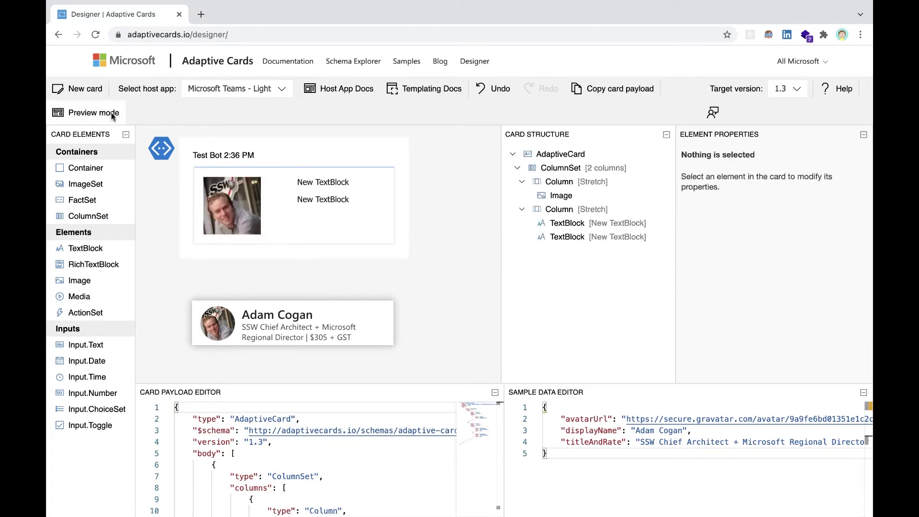
pyautogui.click(278, 204)
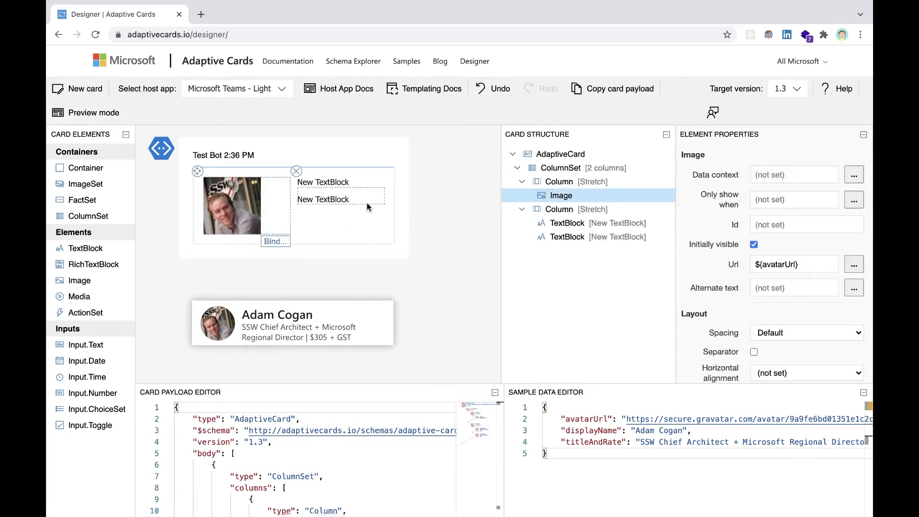
# Replace the upper TextBlock's text in the second column with the binding ${displayName}.
pyautogui.click(347, 183)
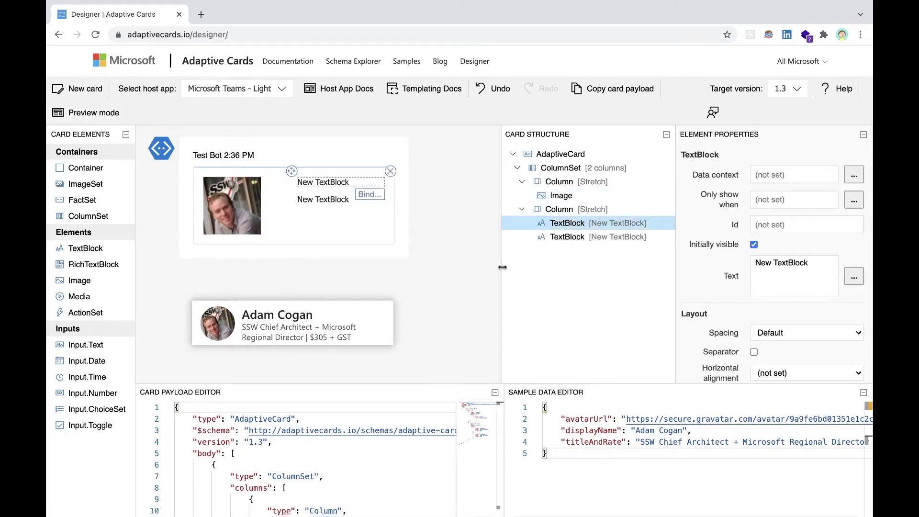
pyautogui.click(797, 260)
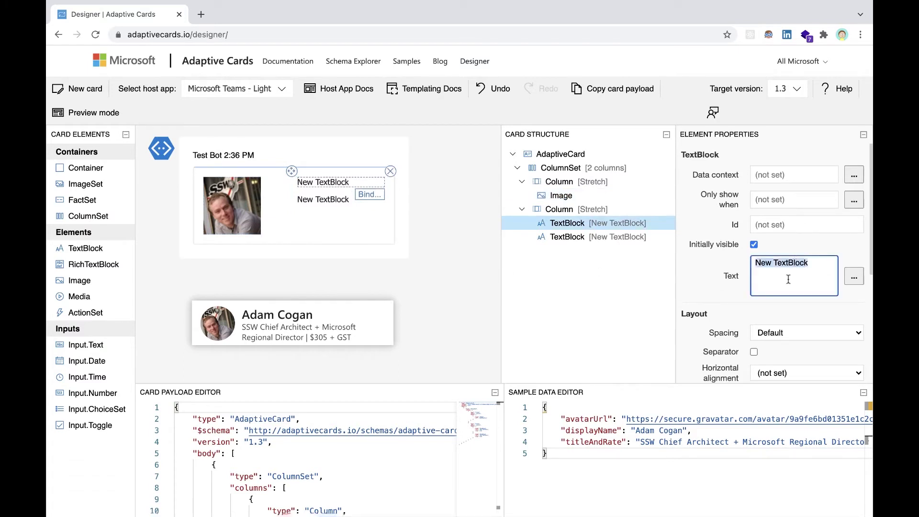
pyautogui.press('BackSpace')
pyautogui.write('${}')
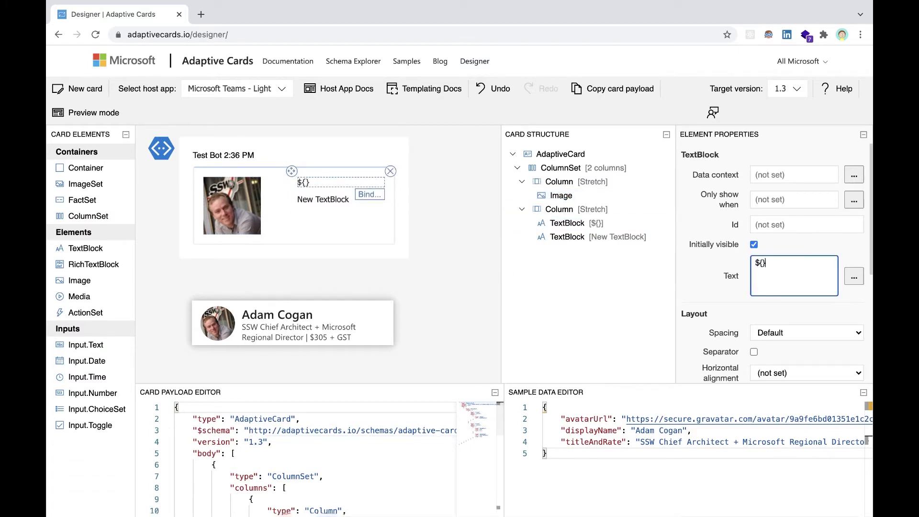
pyautogui.press('Left')
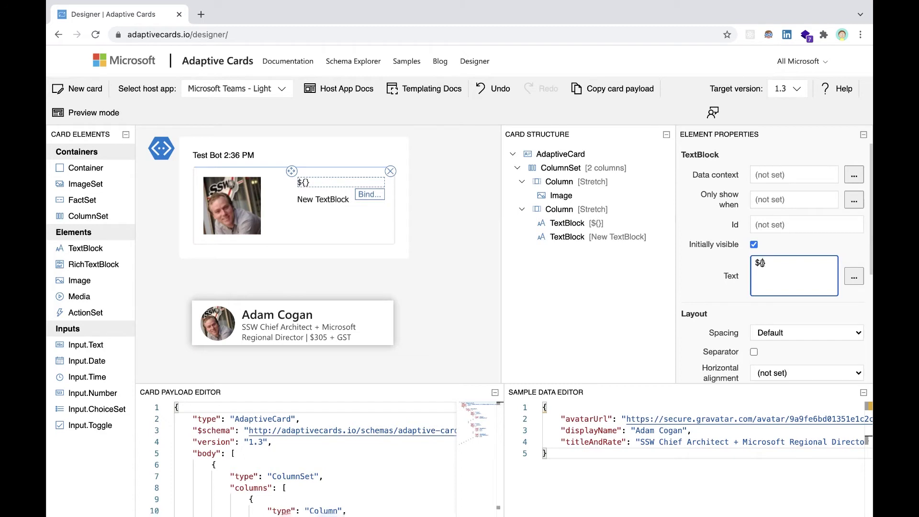
pyautogui.write('displ')
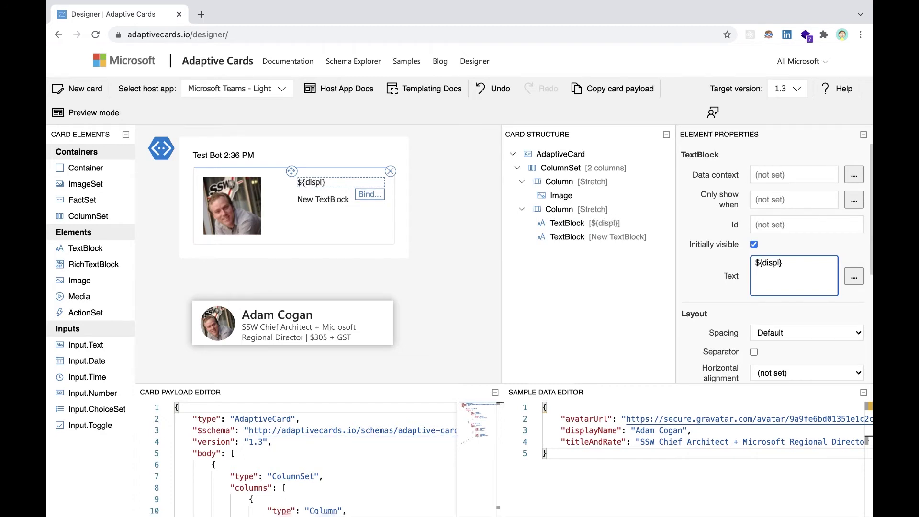
pyautogui.write('ayNa')
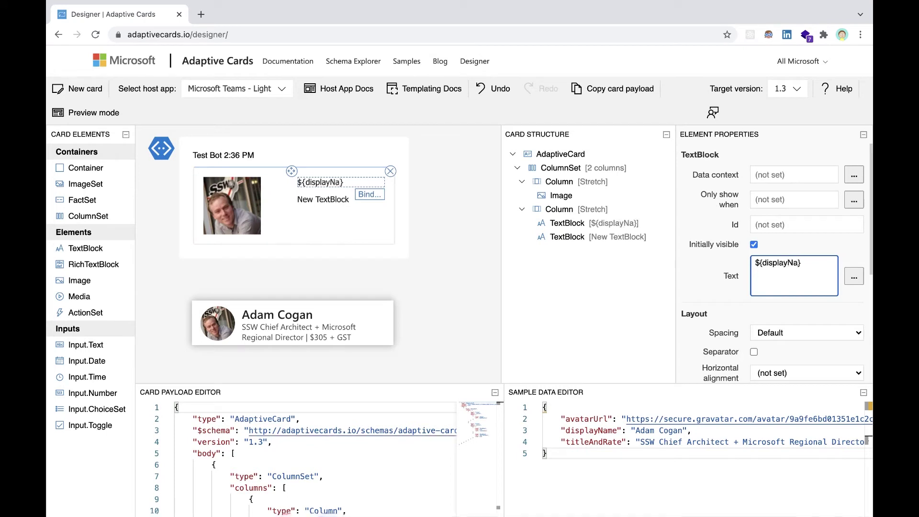
pyautogui.write('me')
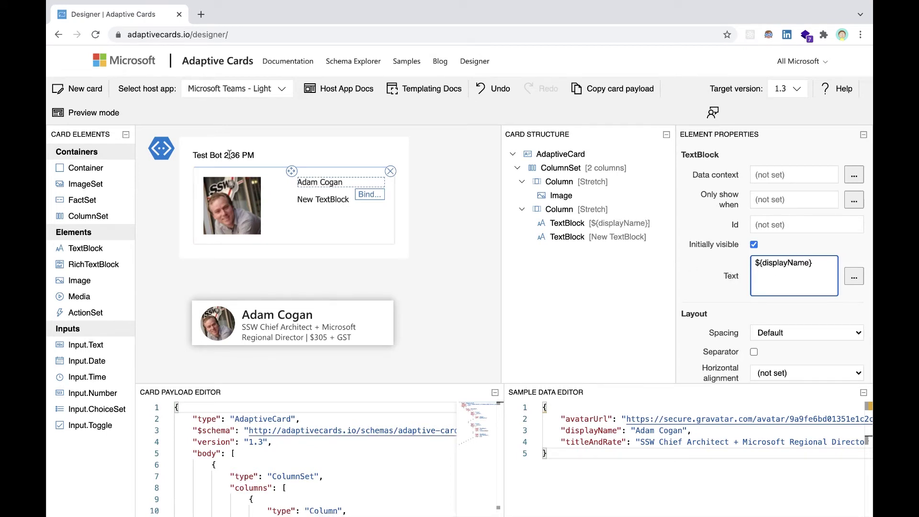
# Replace the lower TextBlock's text in the second column with the binding ${titleAndRate}.
pyautogui.click(332, 202)
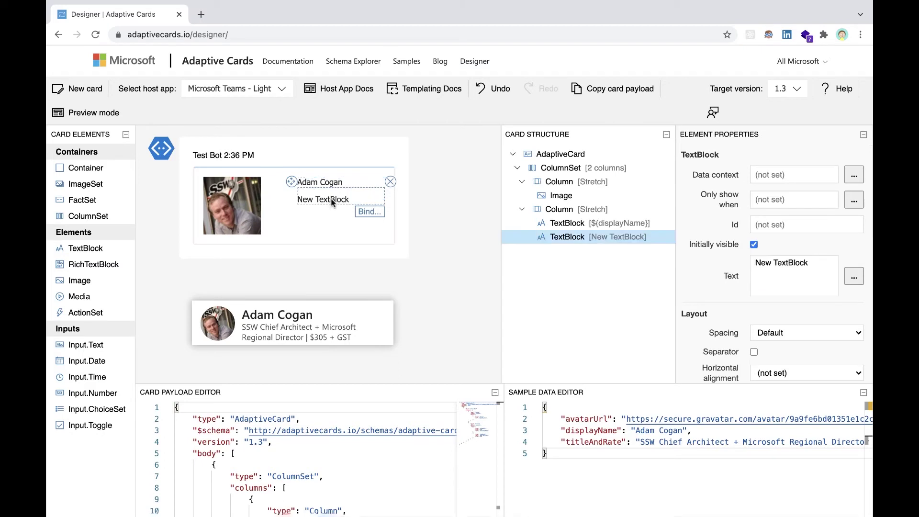
pyautogui.tripleClick(808, 263)
pyautogui.press('BackSpace')
pyautogui.write('$')
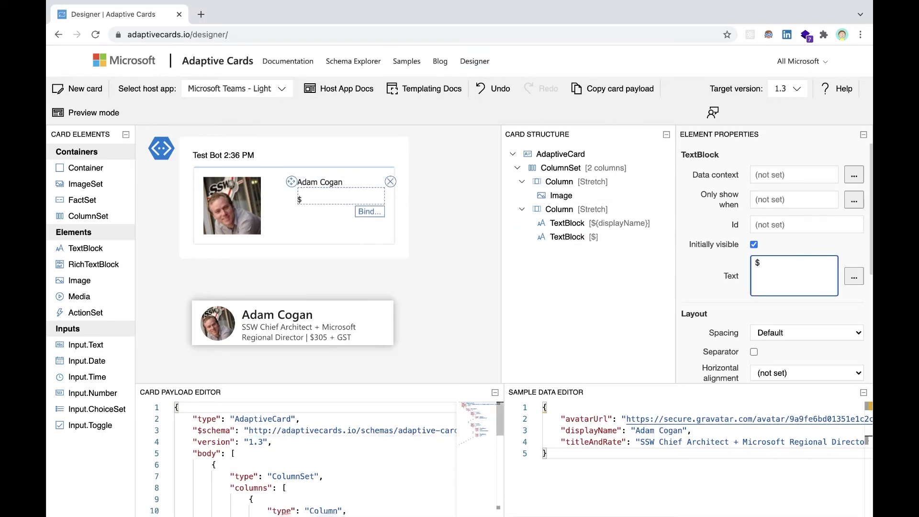
pyautogui.write('{t}')
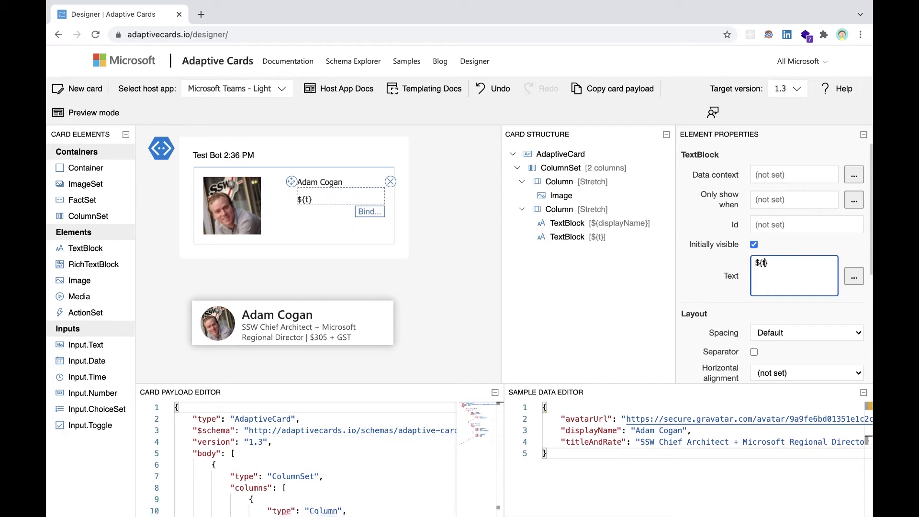
pyautogui.write('itleAn')
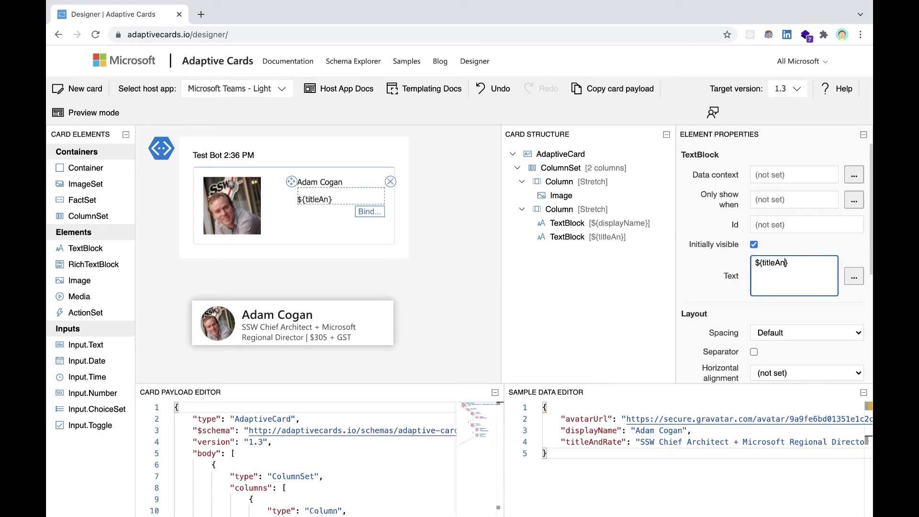
pyautogui.write('dRat')
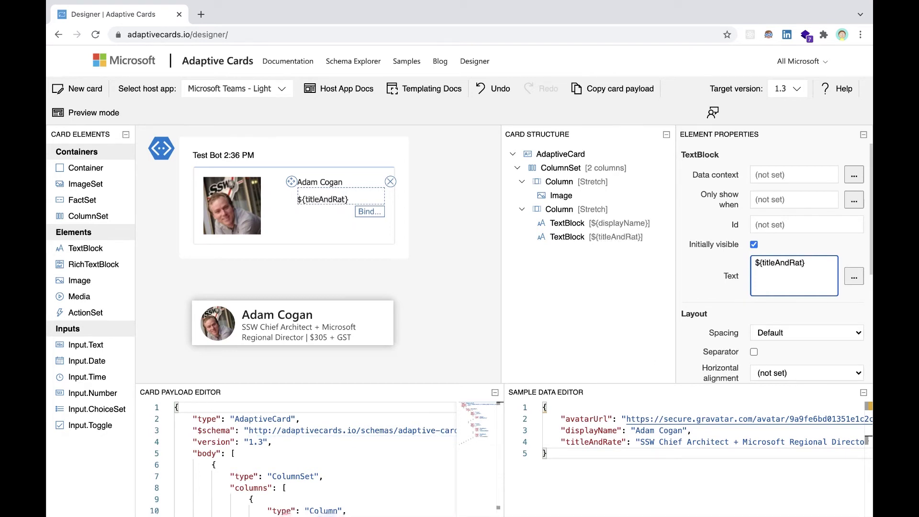
pyautogui.write('e')
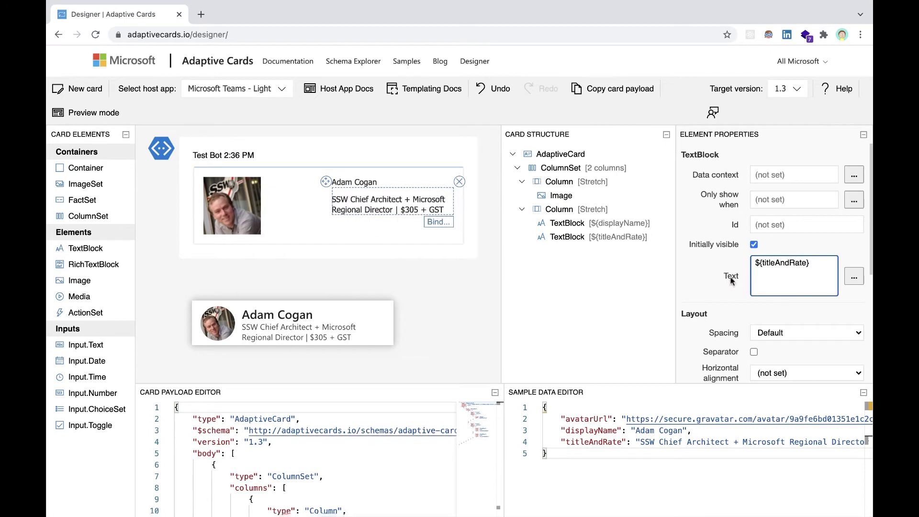
# Set the width of the first column, which holds the Image, to Automatic.
pyautogui.click(348, 232)
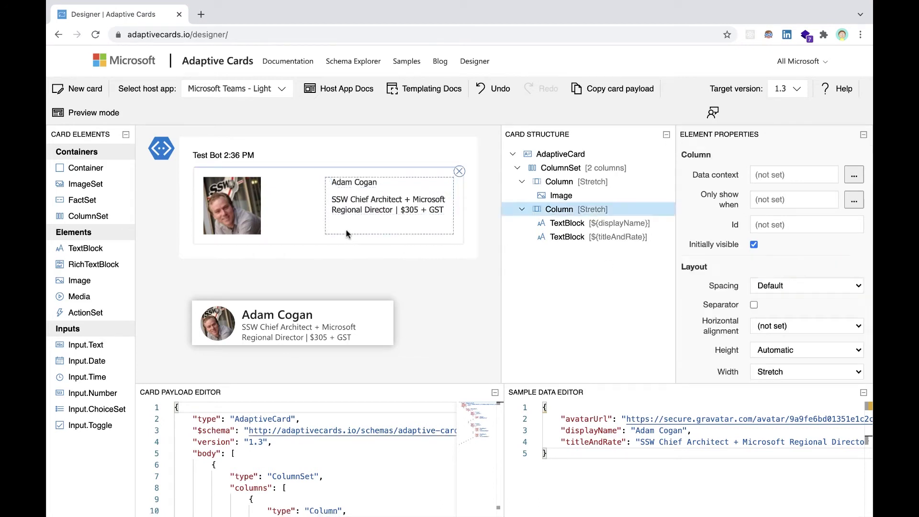
pyautogui.click(312, 226)
pyautogui.click(362, 227)
pyautogui.click(297, 224)
pyautogui.click(358, 222)
pyautogui.click(552, 199)
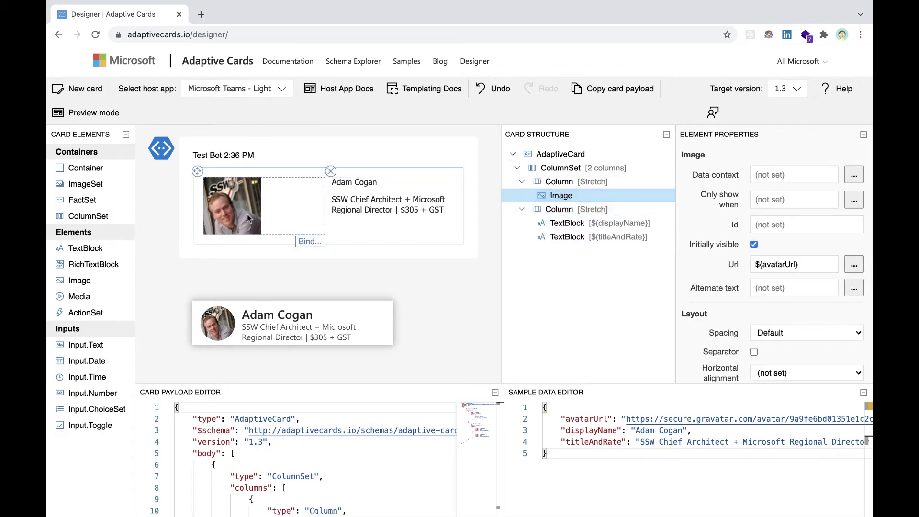
pyautogui.click(596, 183)
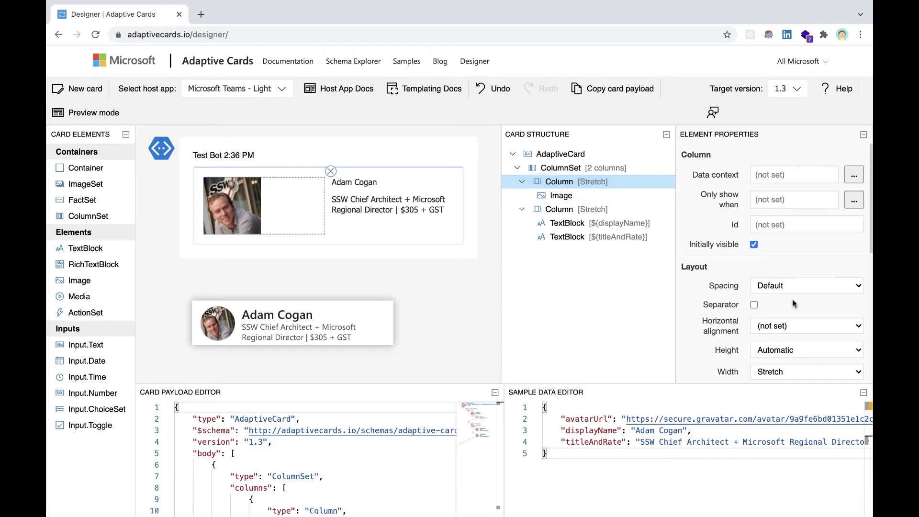
pyautogui.scroll(-3, 798, 310)
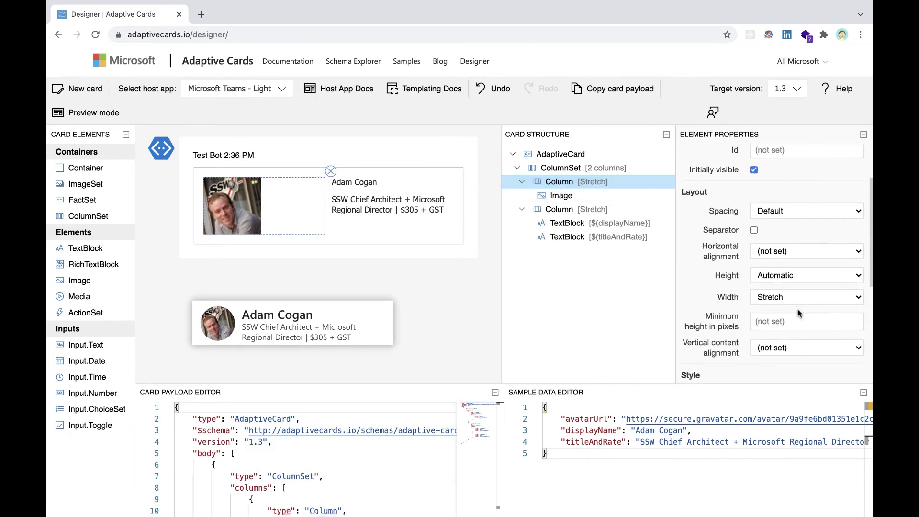
pyautogui.click(809, 277)
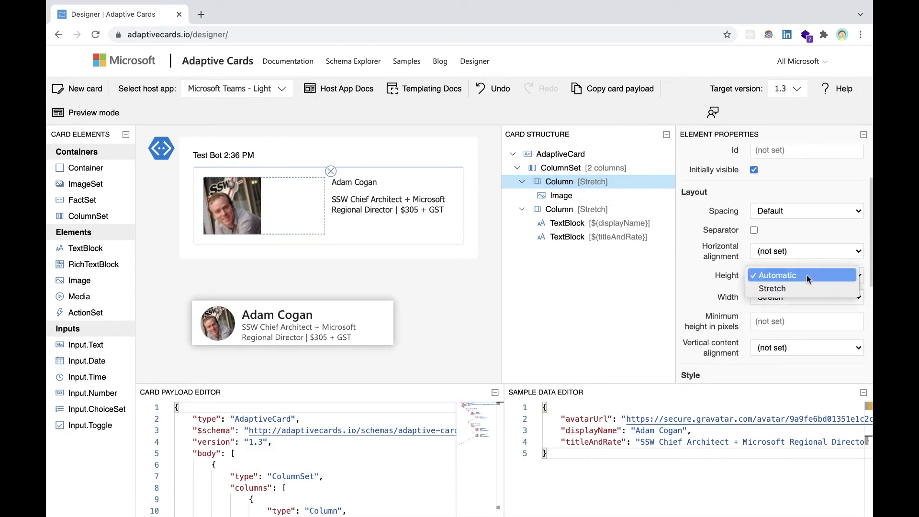
pyautogui.click(757, 276)
pyautogui.click(776, 295)
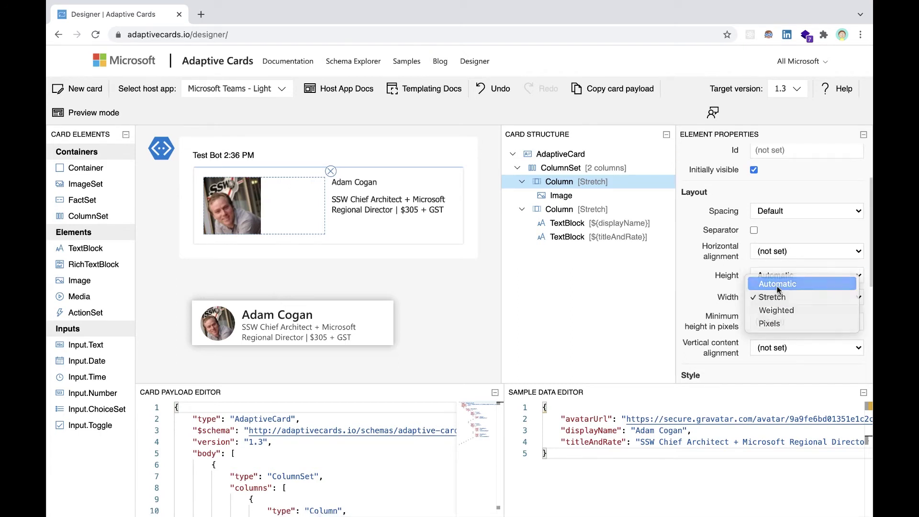
pyautogui.click(777, 284)
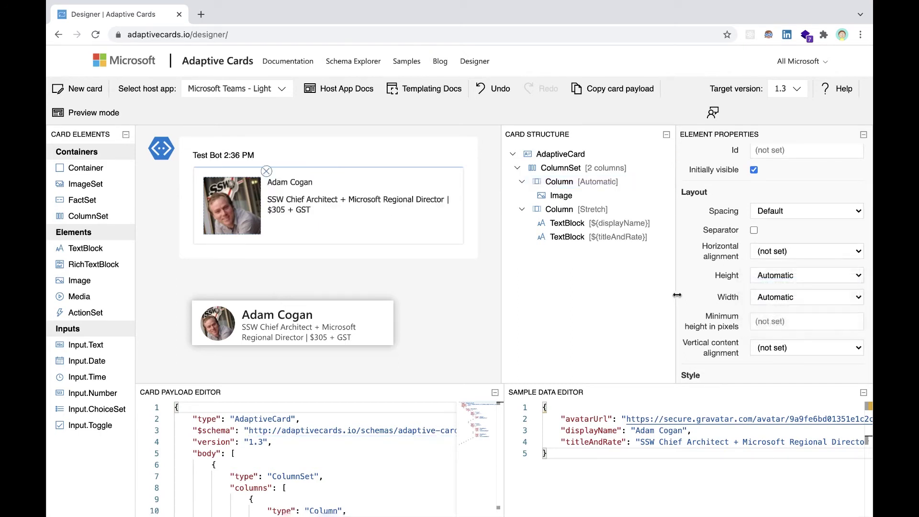
# Set the Image's width and height to 60 pixels each.
pyautogui.click(242, 215)
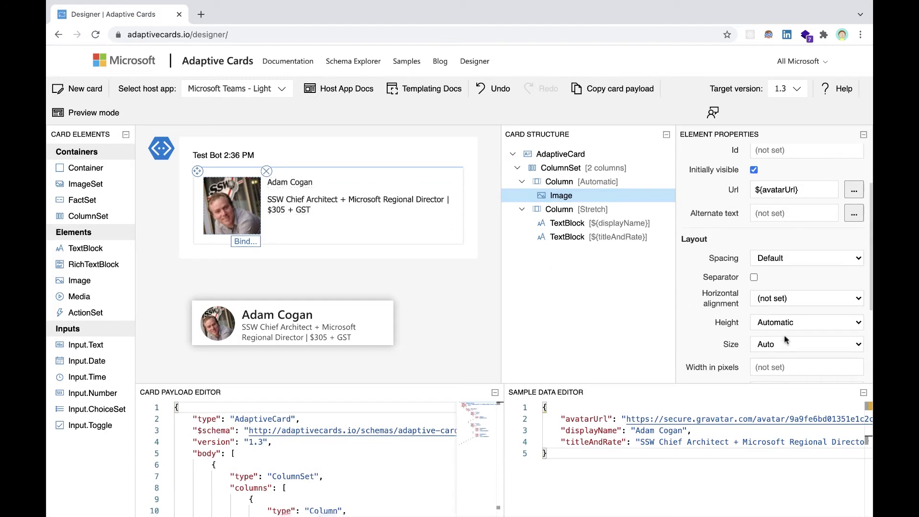
pyautogui.scroll(-2, 787, 337)
pyautogui.click(794, 308)
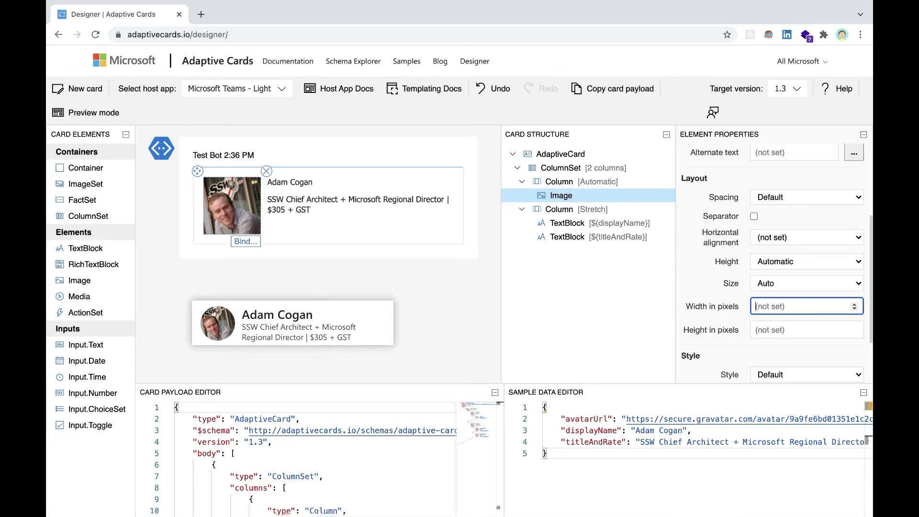
pyautogui.write('60')
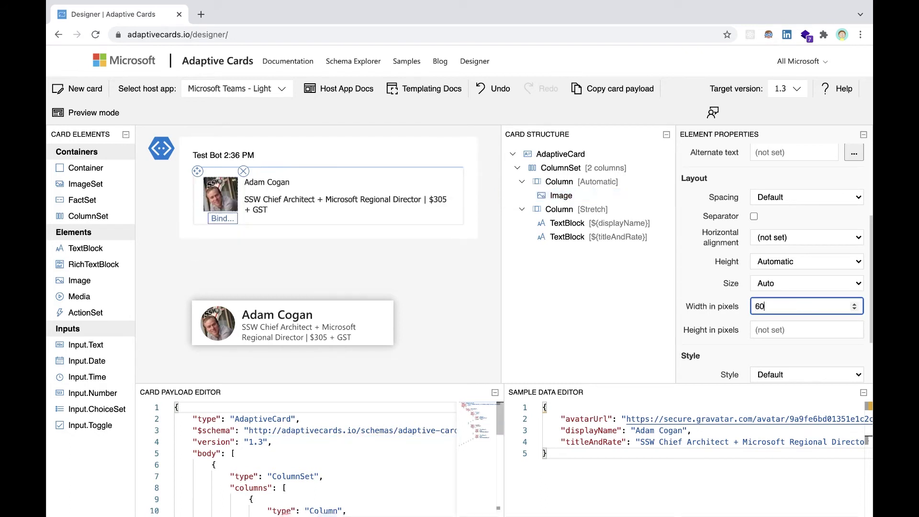
pyautogui.click(786, 330)
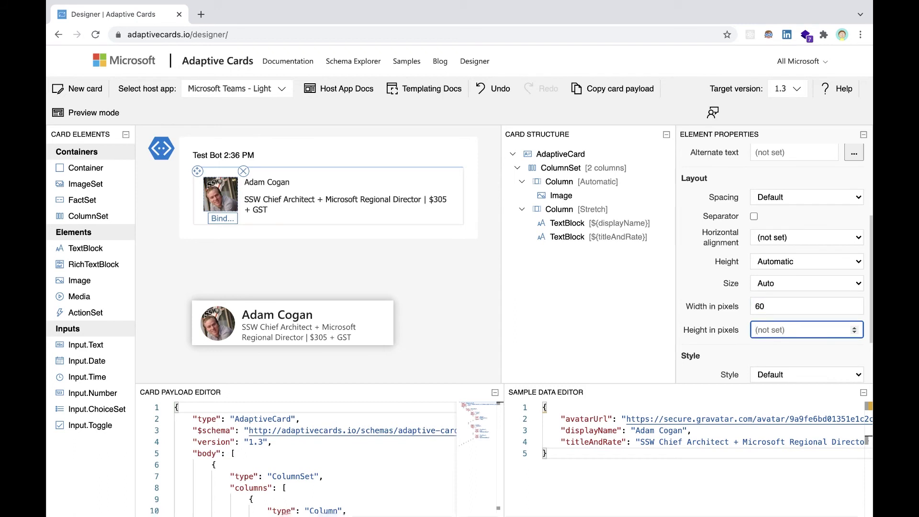
pyautogui.write('60')
# Set the Image's style to Person.
pyautogui.scroll(-2, 756, 298)
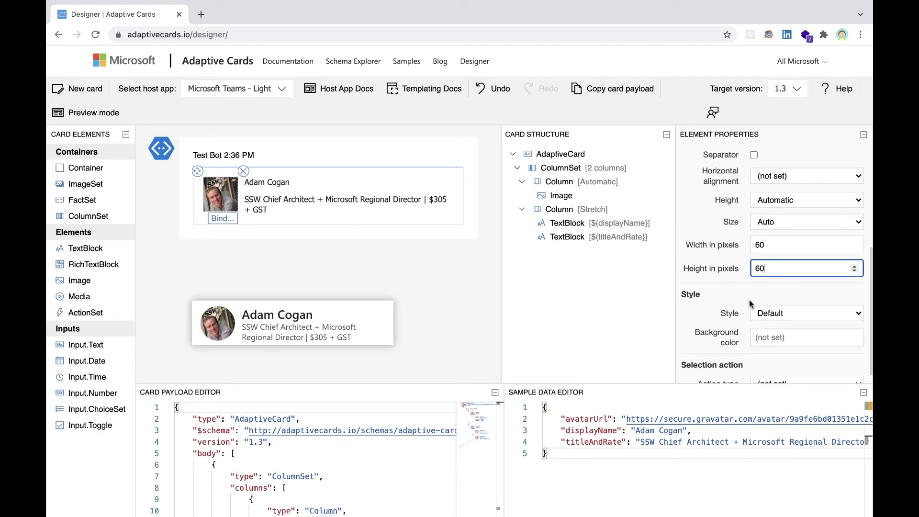
pyautogui.click(792, 313)
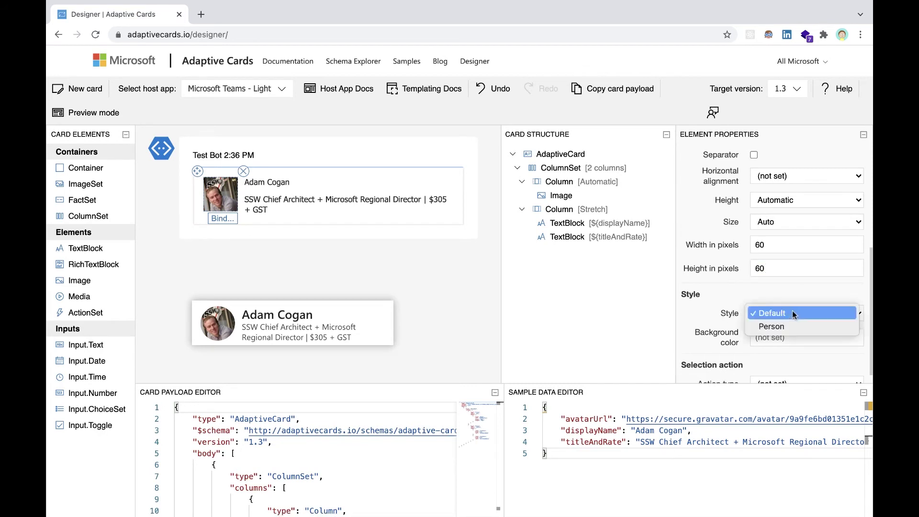
pyautogui.click(764, 325)
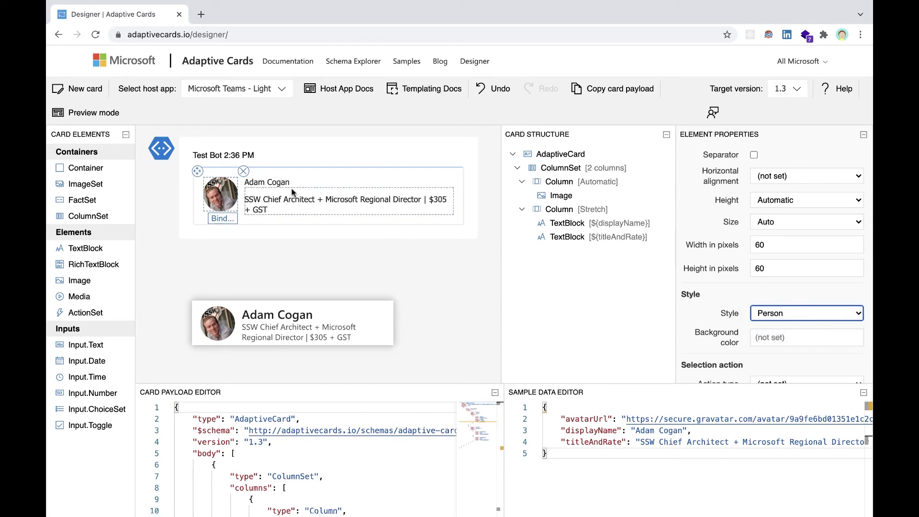
# Set the text size of the ${displayName} TextBlock in the second column to ExtraLarge.
pyautogui.click(312, 206)
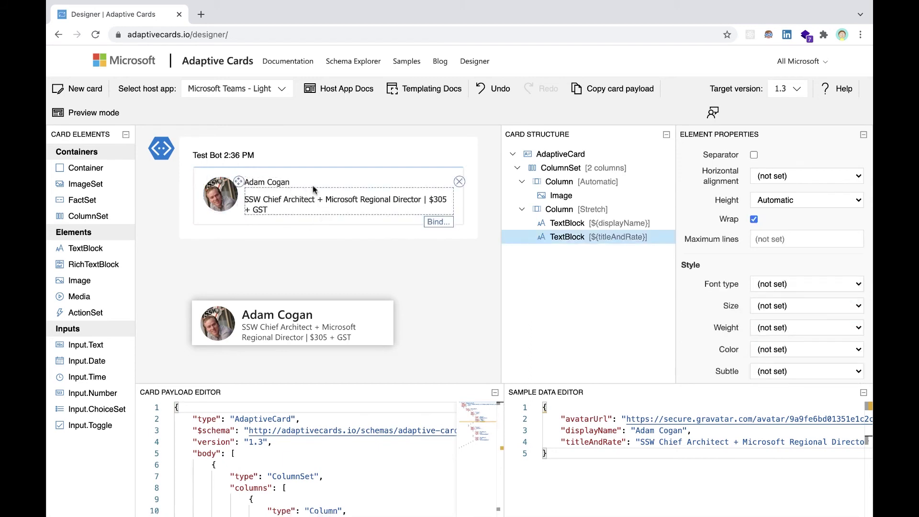
pyautogui.click(312, 183)
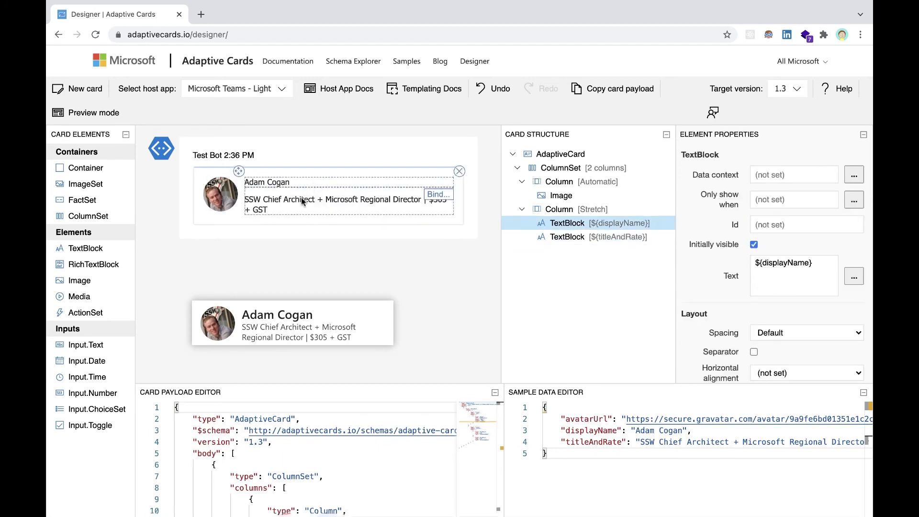
pyautogui.click(302, 201)
pyautogui.click(314, 187)
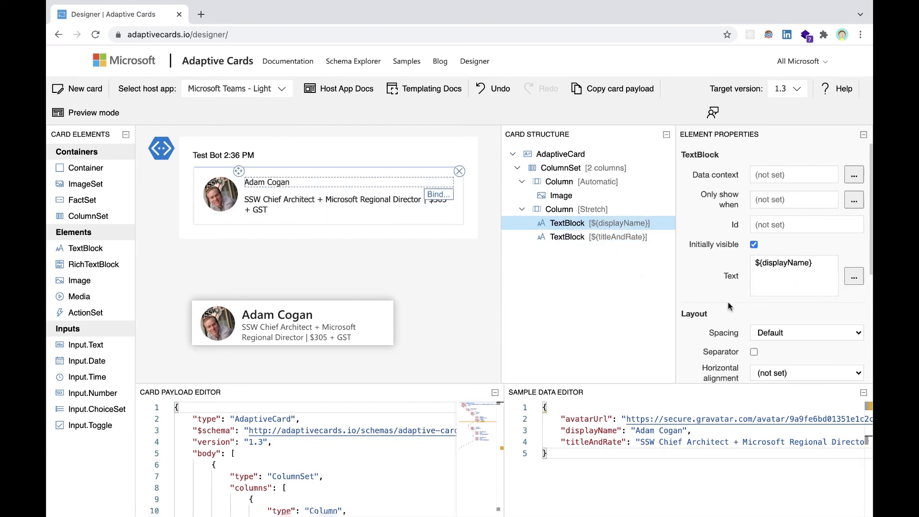
pyautogui.scroll(-3, 730, 307)
pyautogui.scroll(-5, 729, 307)
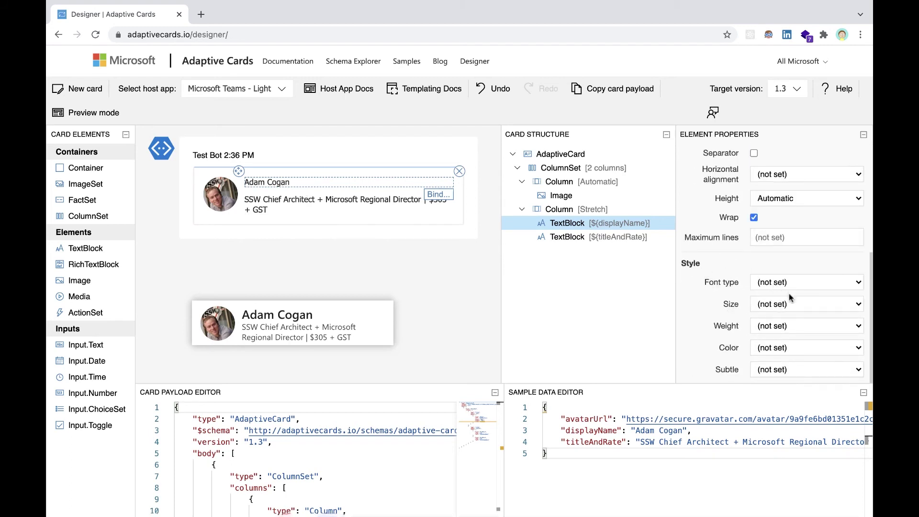
pyautogui.click(798, 303)
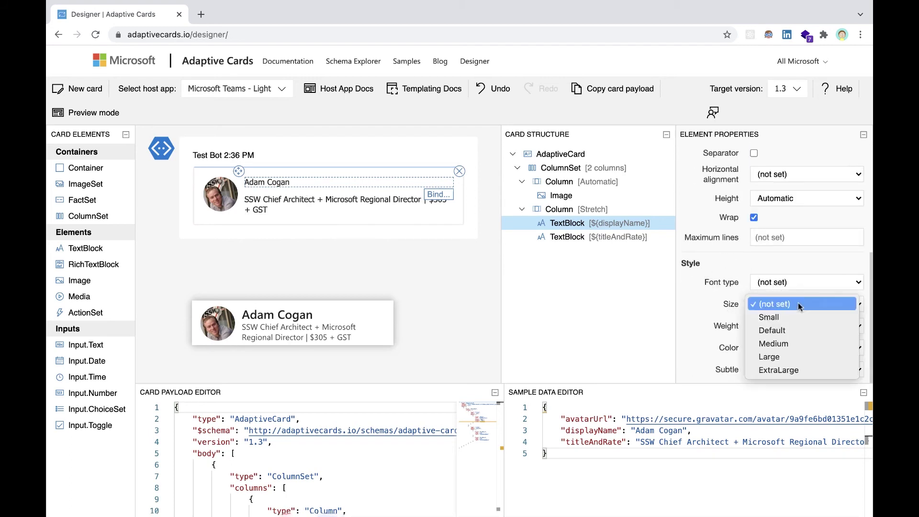
pyautogui.click(790, 370)
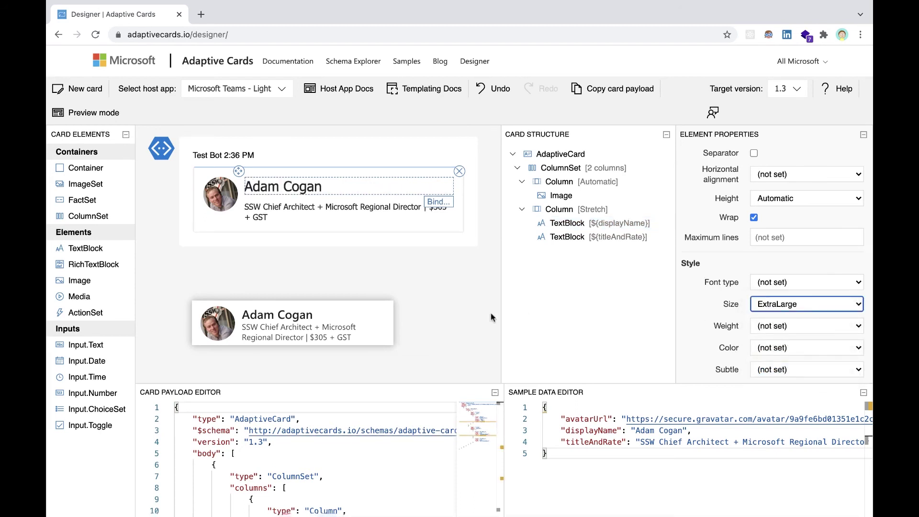
# Set the vertical content alignment of the first column, which holds the Image, to Center.
pyautogui.click(339, 215)
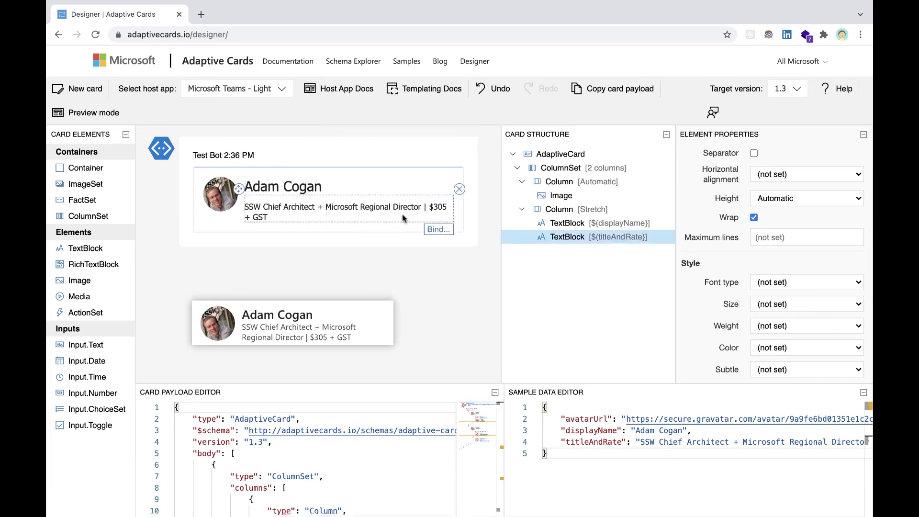
pyautogui.click(221, 224)
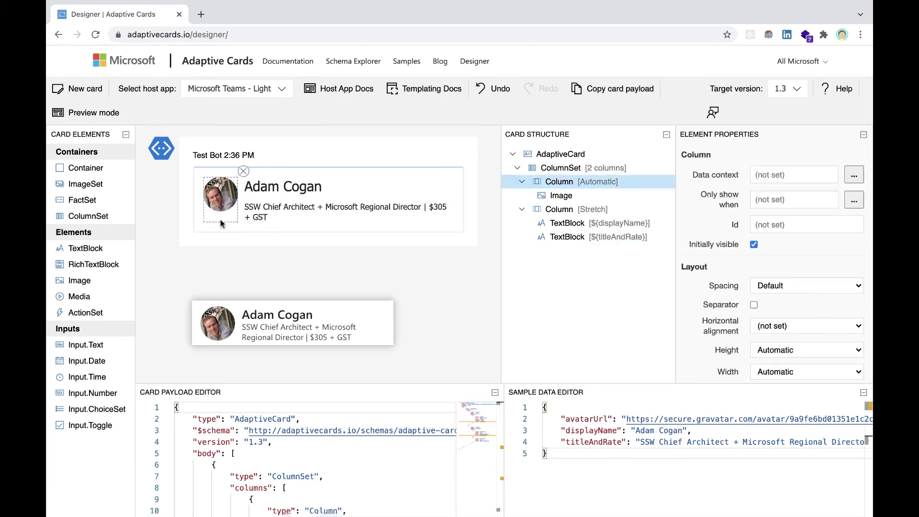
pyautogui.click(281, 213)
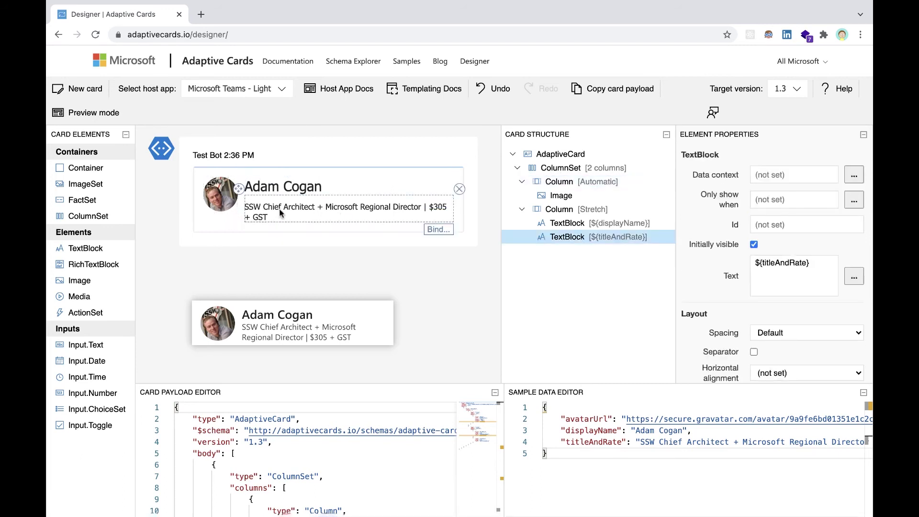
pyautogui.click(228, 214)
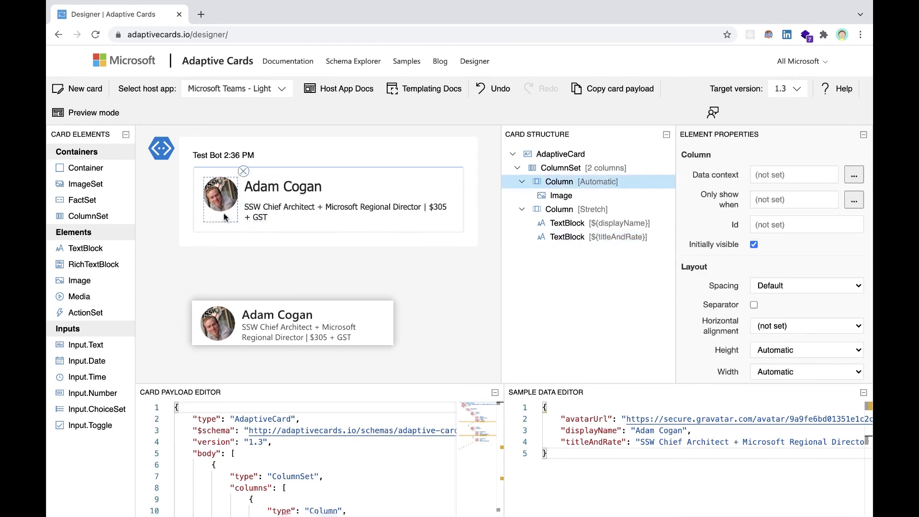
pyautogui.click(223, 198)
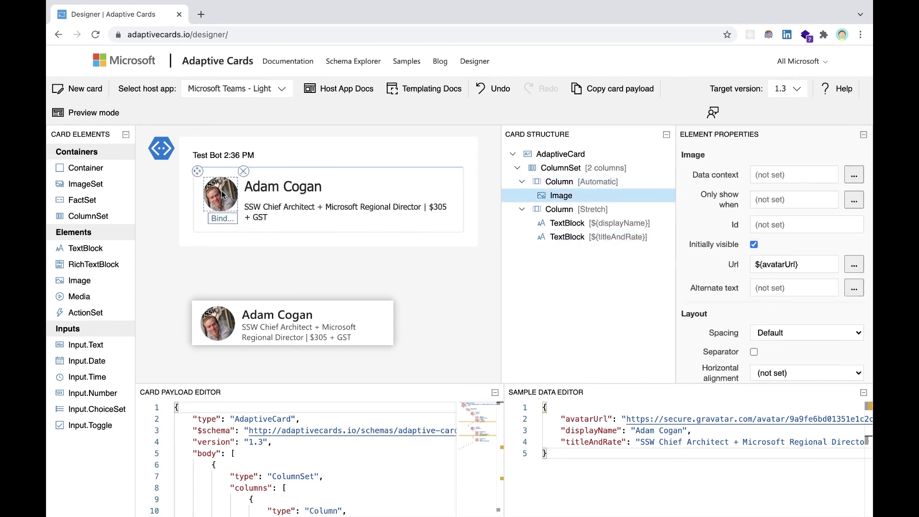
pyautogui.click(204, 220)
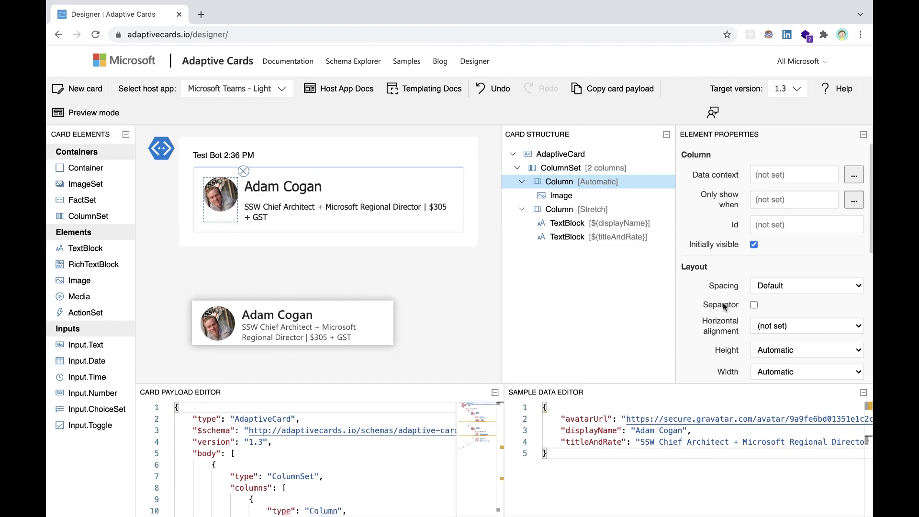
pyautogui.scroll(-3, 724, 307)
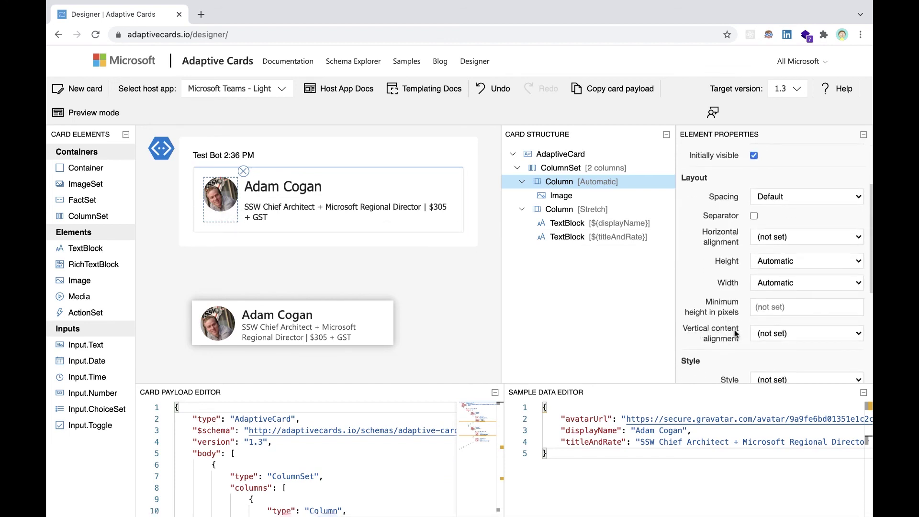
pyautogui.click(776, 335)
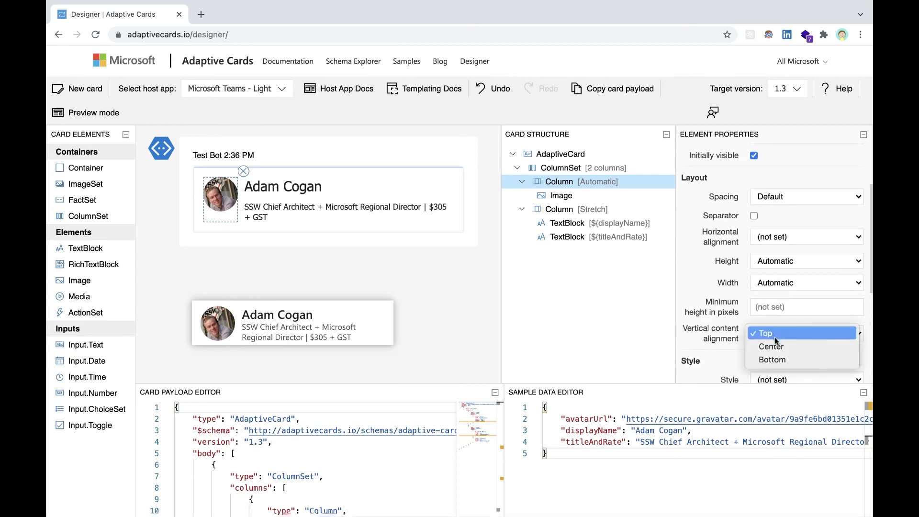
pyautogui.click(776, 346)
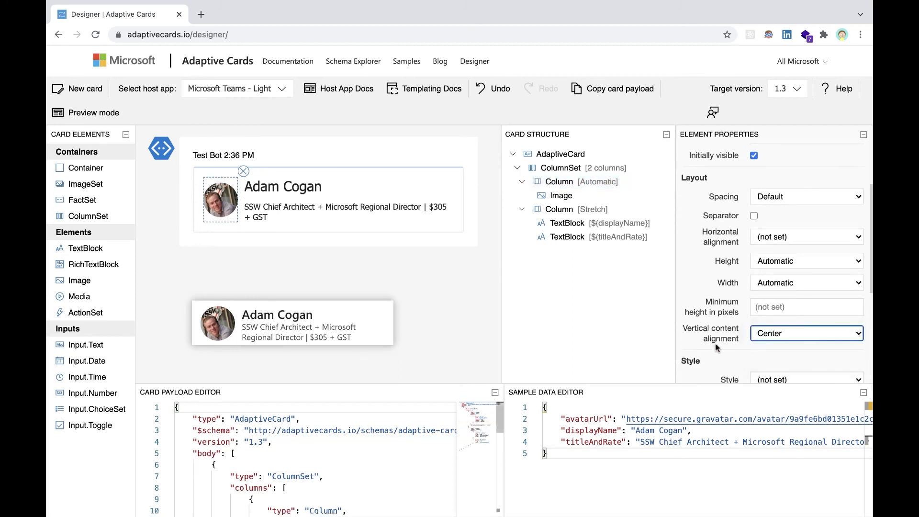
pyautogui.click(344, 216)
pyautogui.click(379, 239)
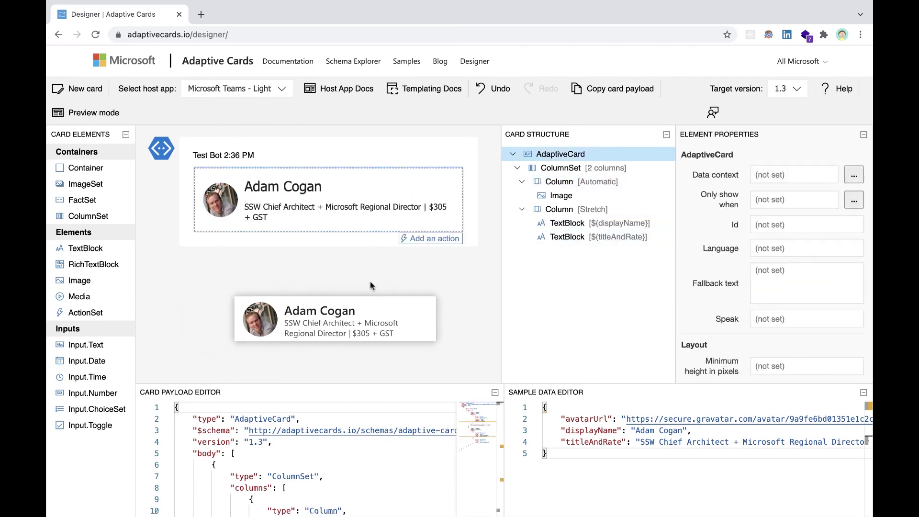